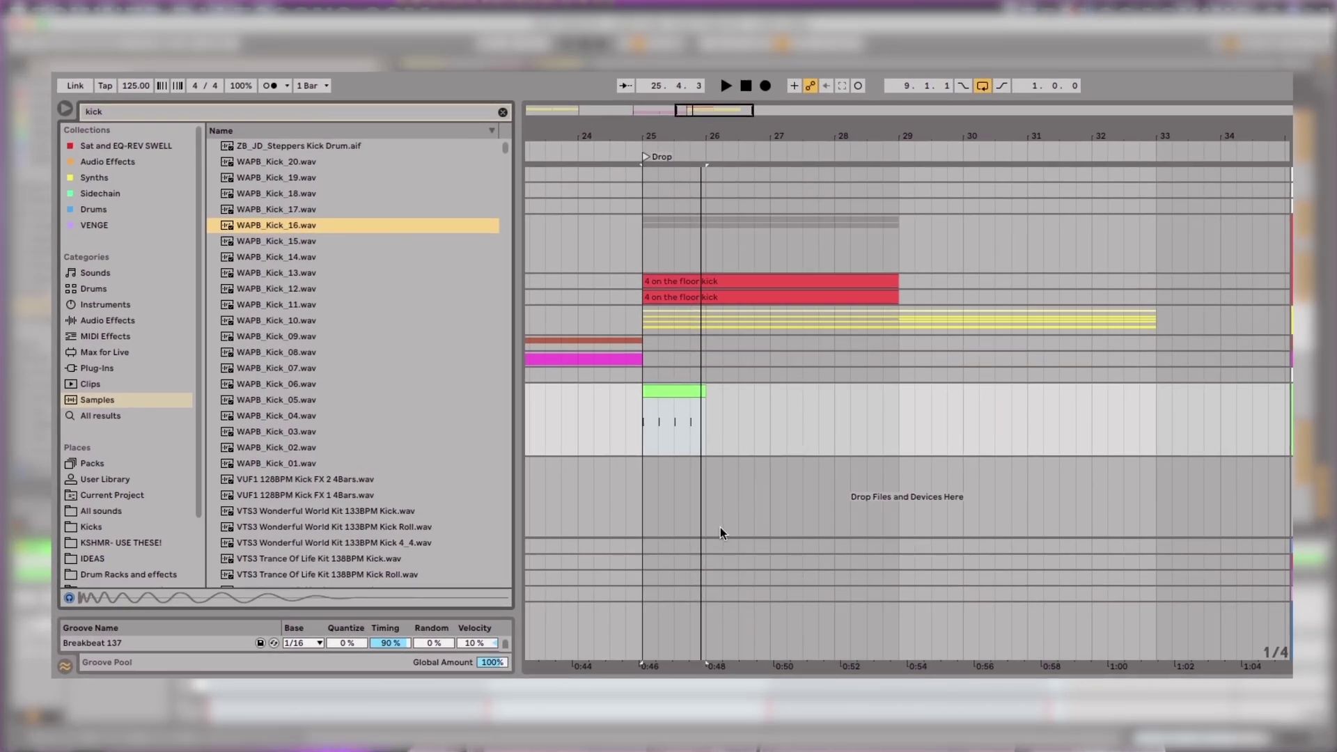
# - Try WAPB_Kick_17.wav and WAPB_Kick_16.wav as audio clips near bar 25 beneath the MIDI track, and delete both clips
pyautogui.moveTo(284, 209)
pyautogui.mouseDown()
pyautogui.moveTo(642, 418)
pyautogui.moveTo(644, 478)
pyautogui.mouseUp()
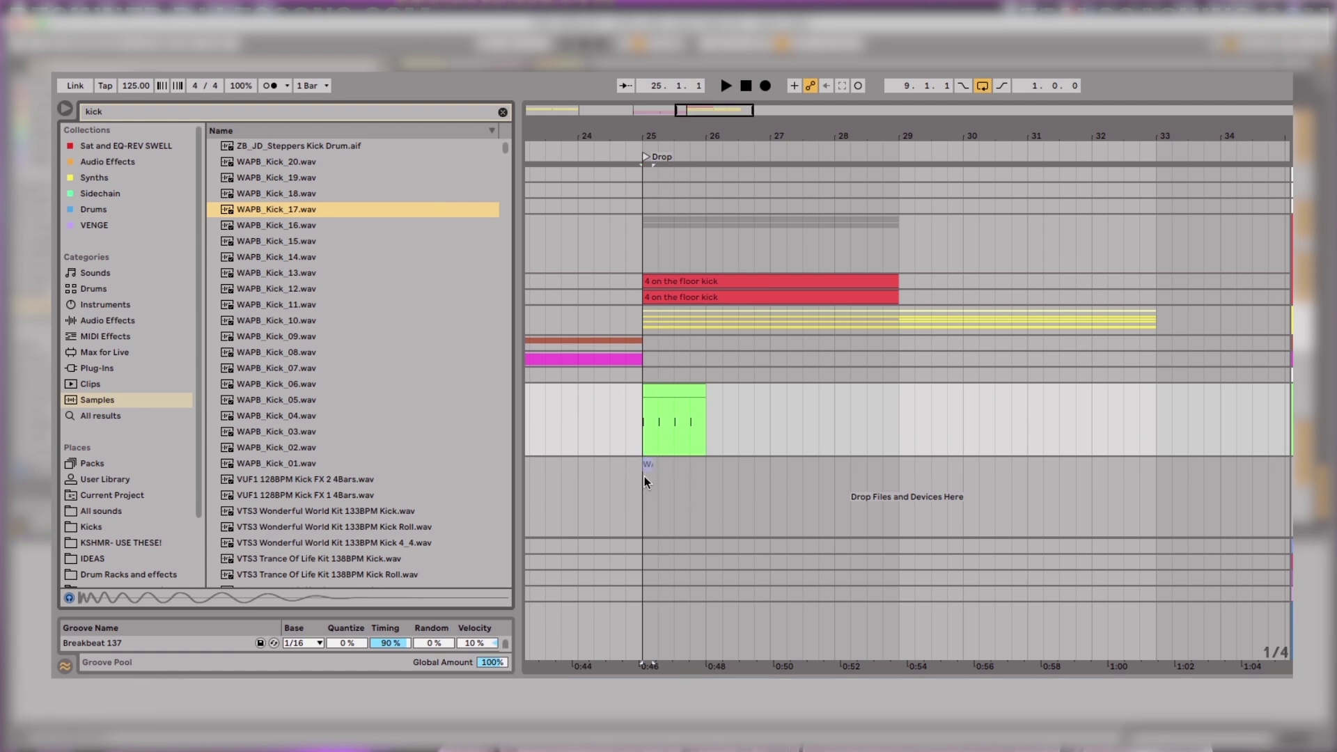
pyautogui.moveTo(645, 477); pyautogui.dragTo(645, 478)
pyautogui.scroll(3, 644, 477)
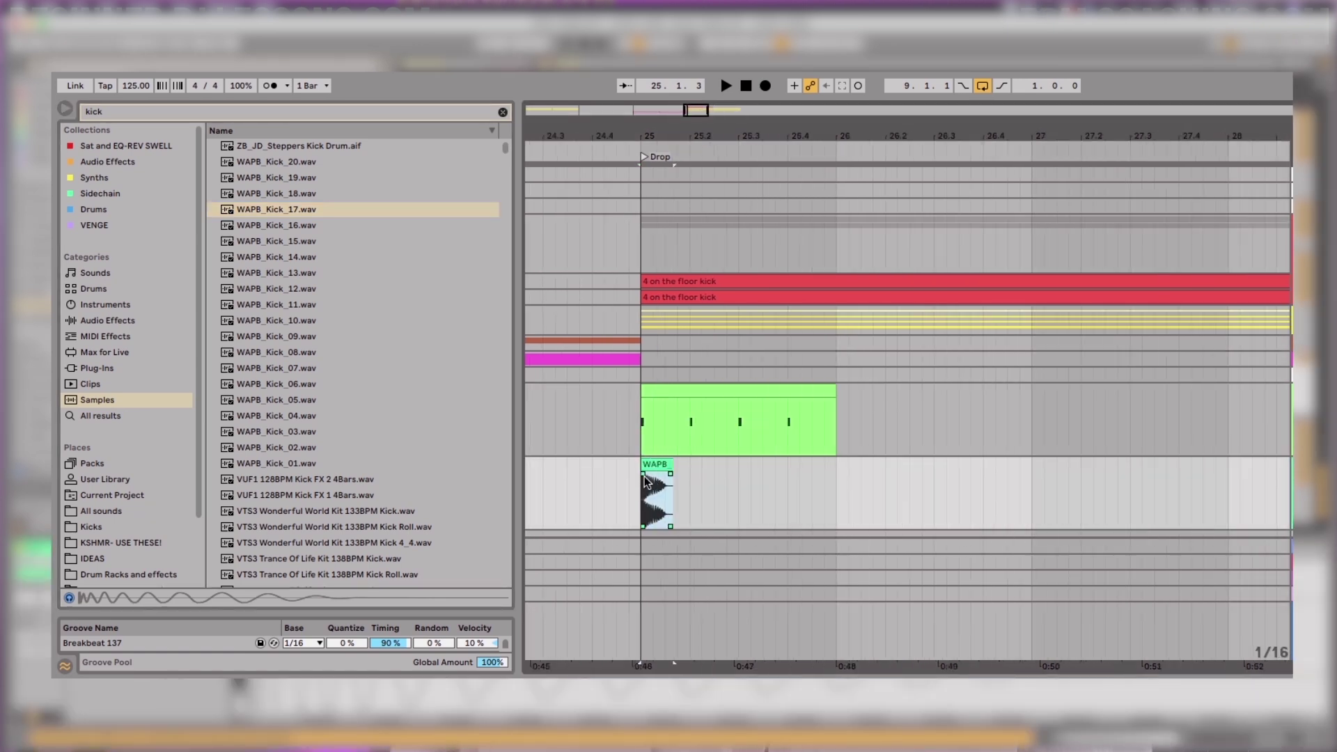
pyautogui.moveTo(252, 225)
pyautogui.mouseDown()
pyautogui.moveTo(563, 386)
pyautogui.moveTo(645, 486)
pyautogui.moveTo(616, 479)
pyautogui.mouseUp()
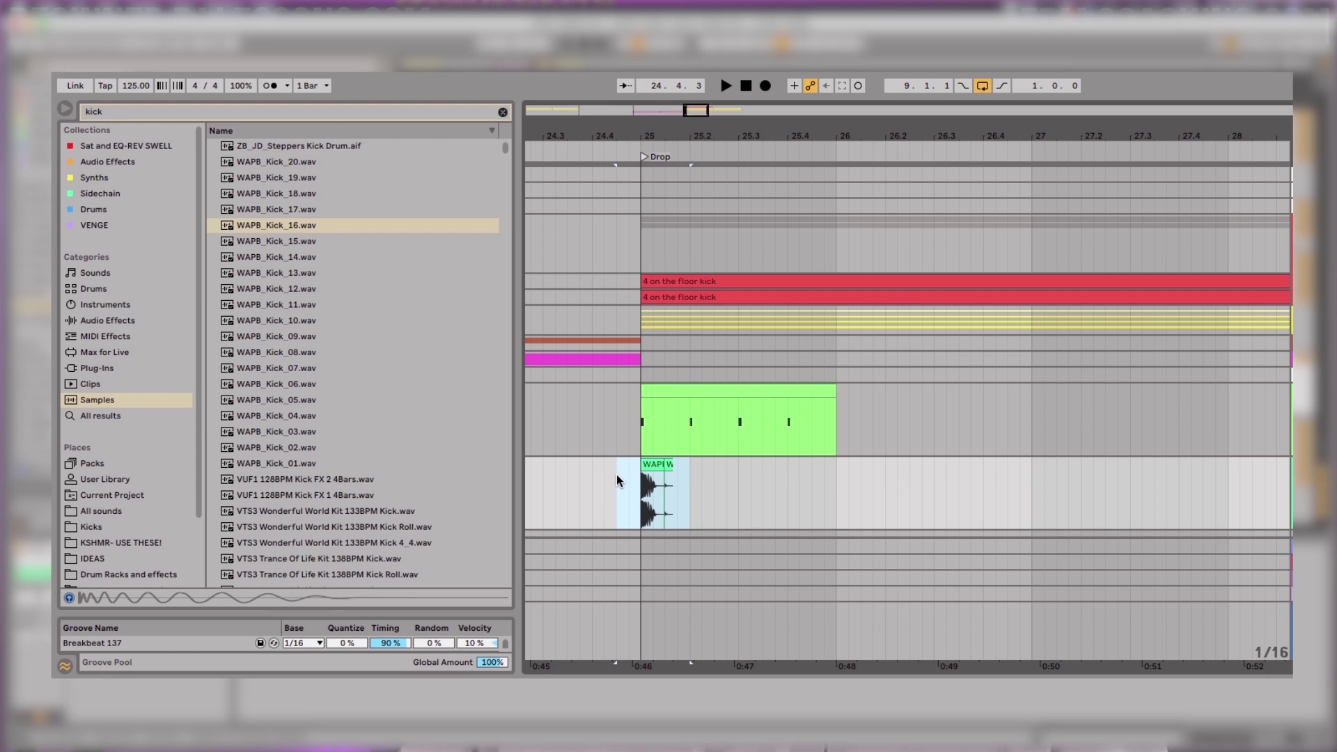
pyautogui.press('Delete')
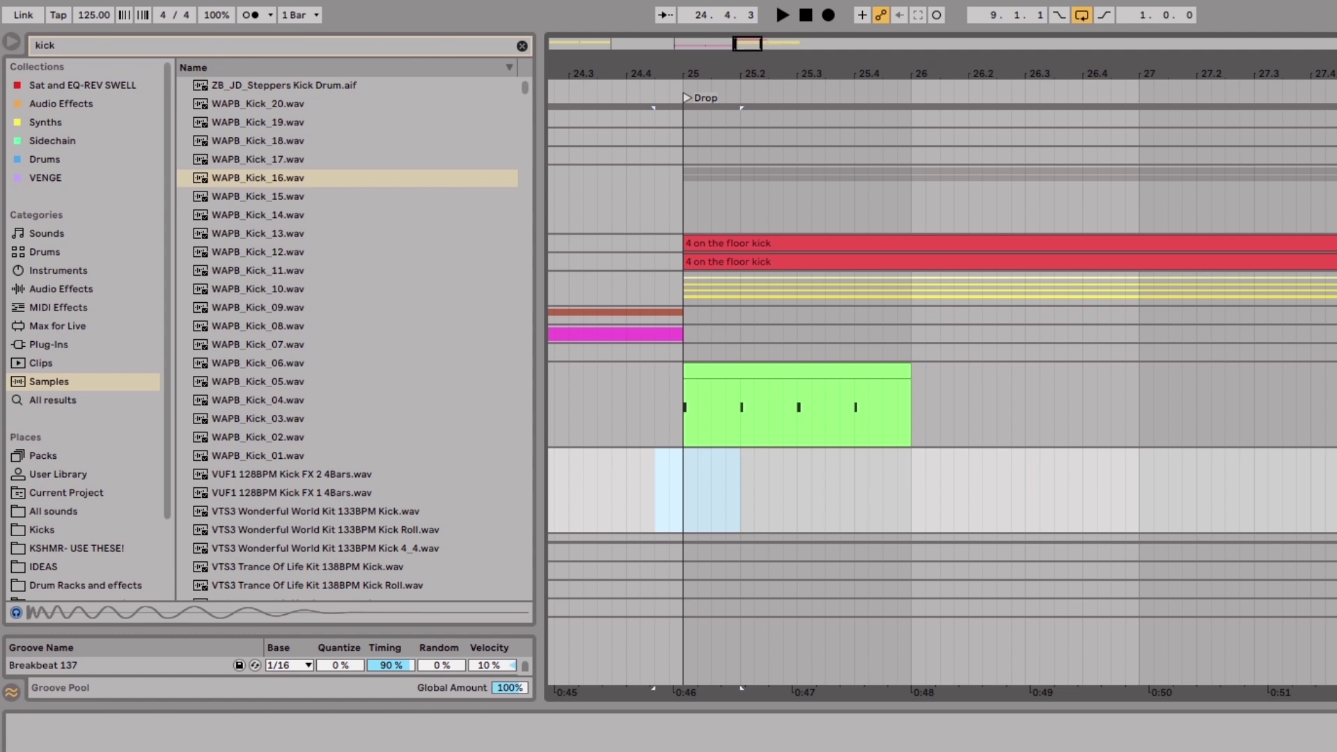
# - Load an empty Drum Rack from the Drums category onto the green 28 MIDI track and show the device
pyautogui.click(1023, 404)
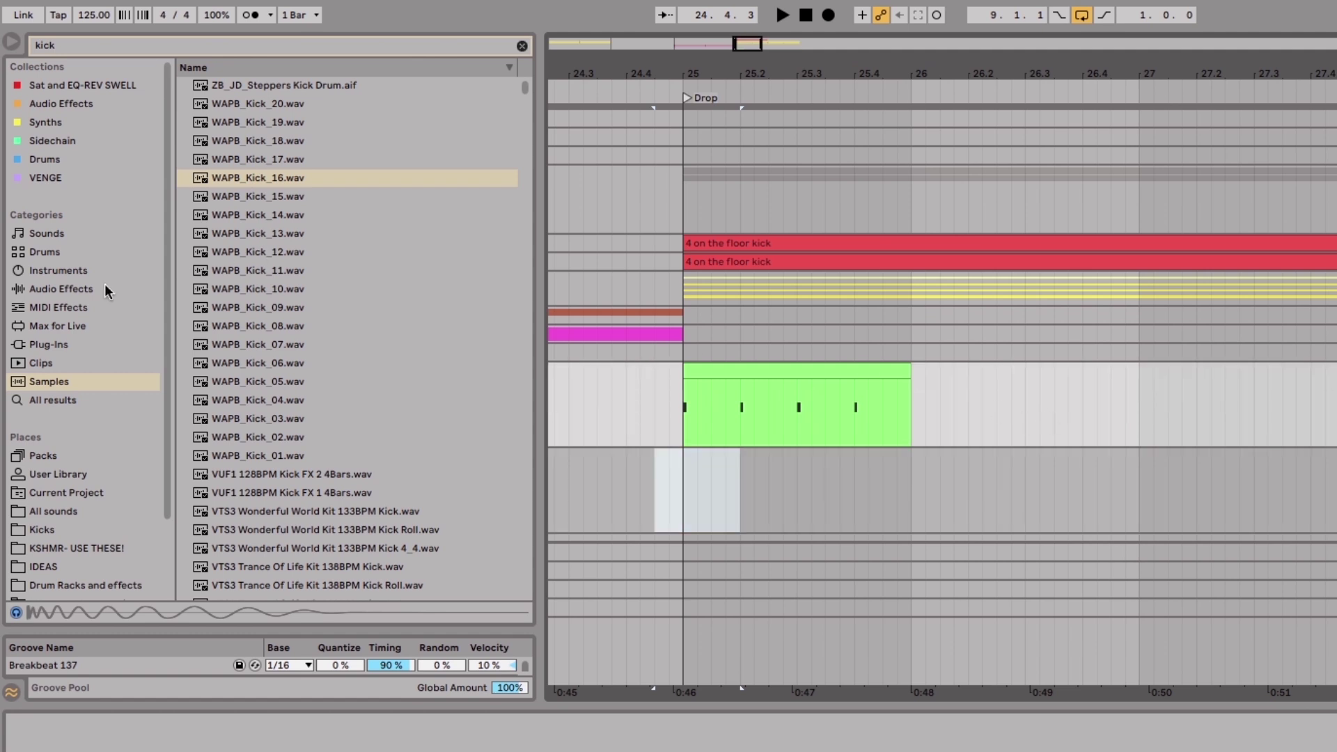
pyautogui.click(47, 252)
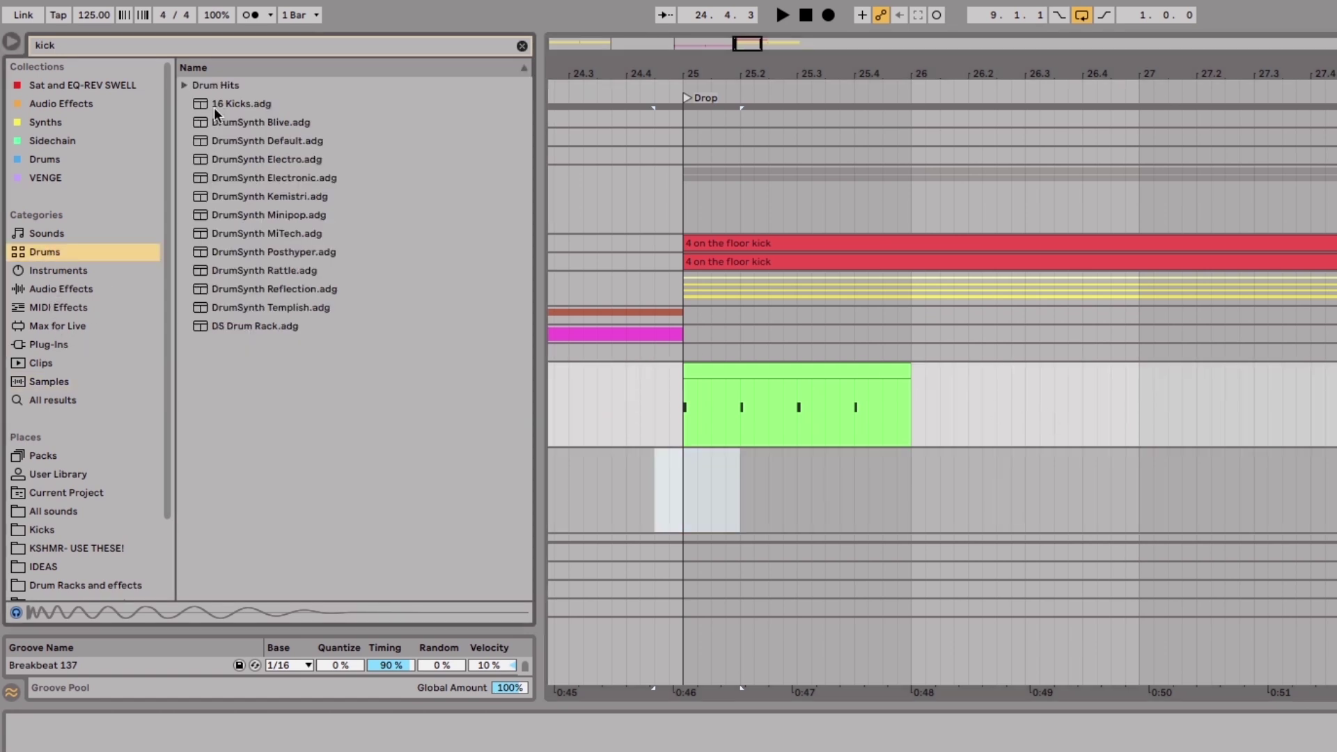
pyautogui.click(522, 45)
pyautogui.moveTo(229, 110); pyautogui.dragTo(714, 415)
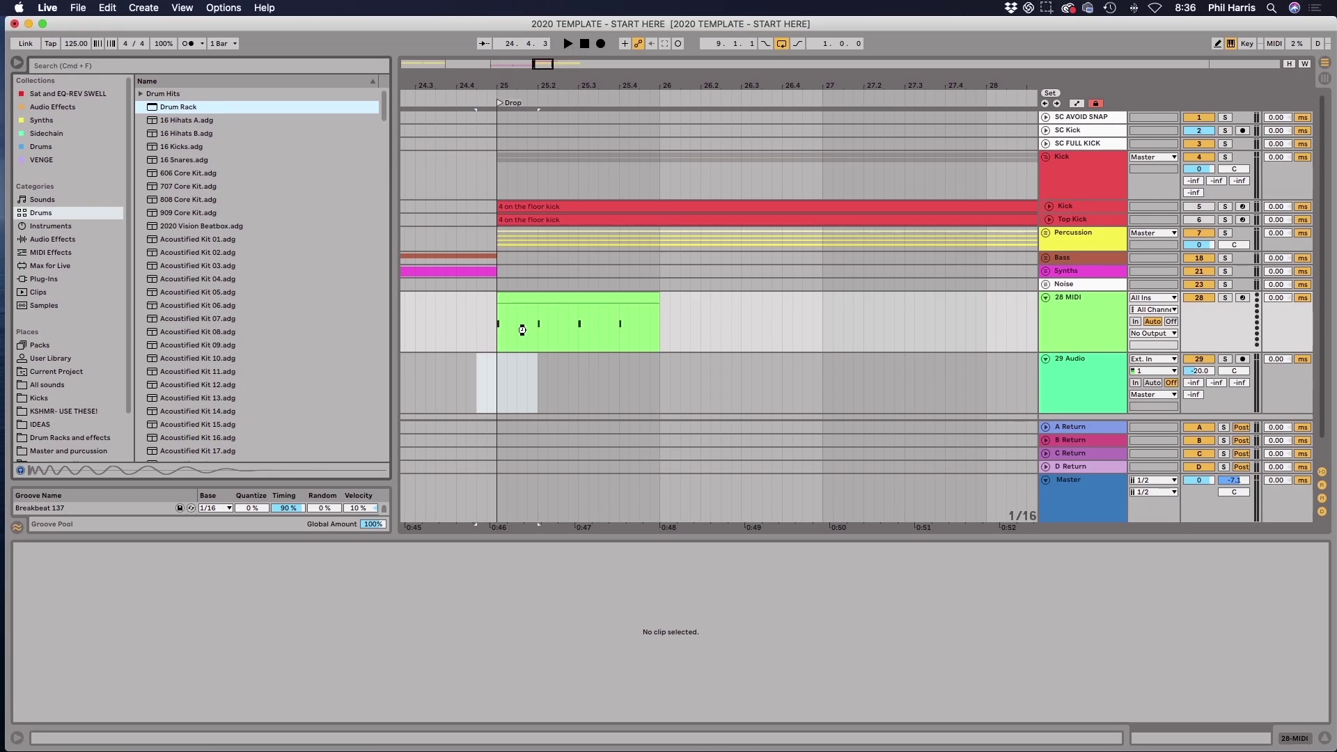
pyautogui.moveTo(522, 329); pyautogui.dragTo(523, 333)
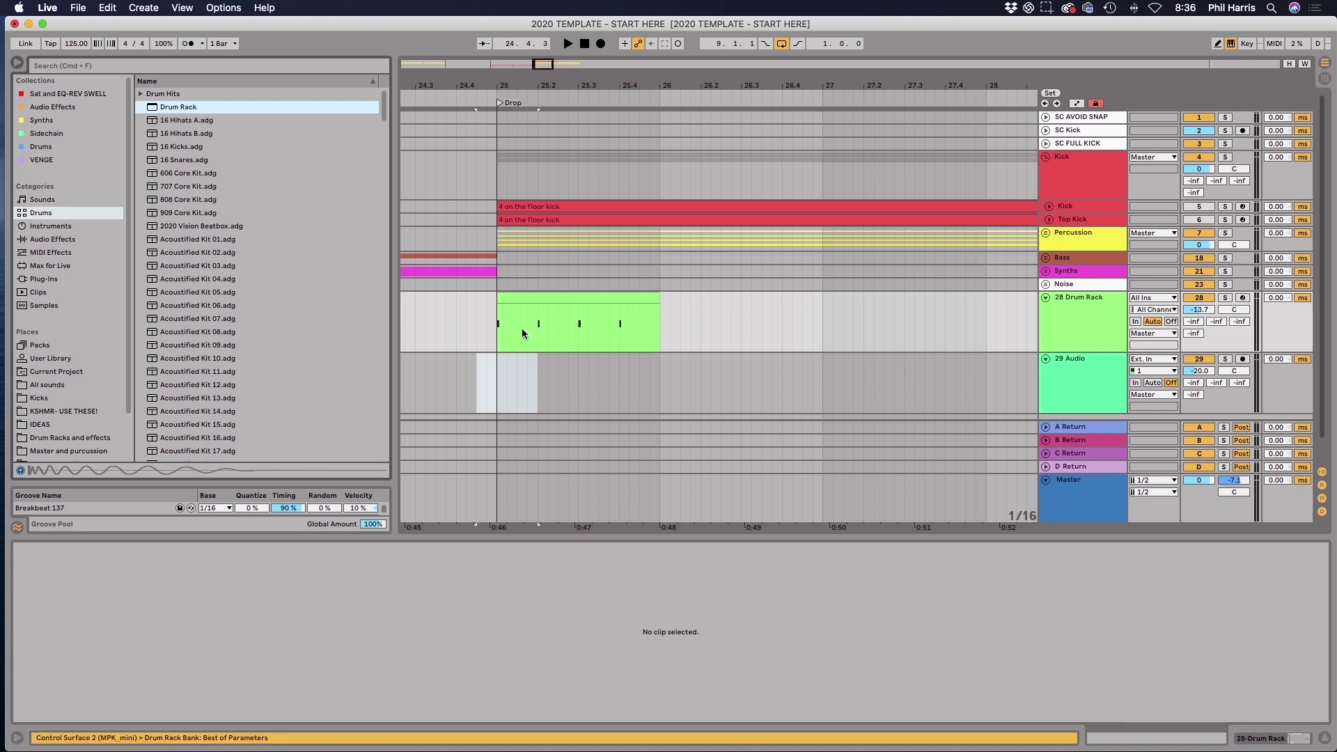
pyautogui.click(1056, 316)
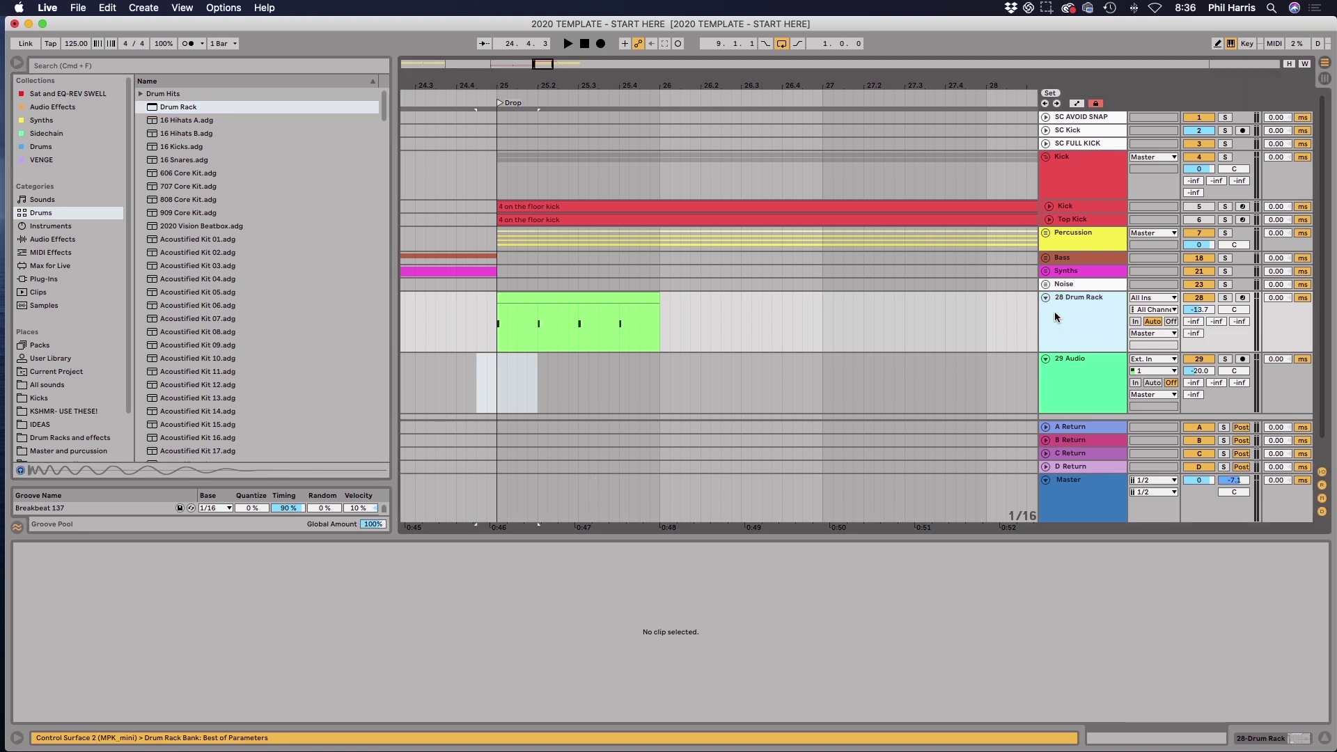
pyautogui.doubleClick(1056, 317)
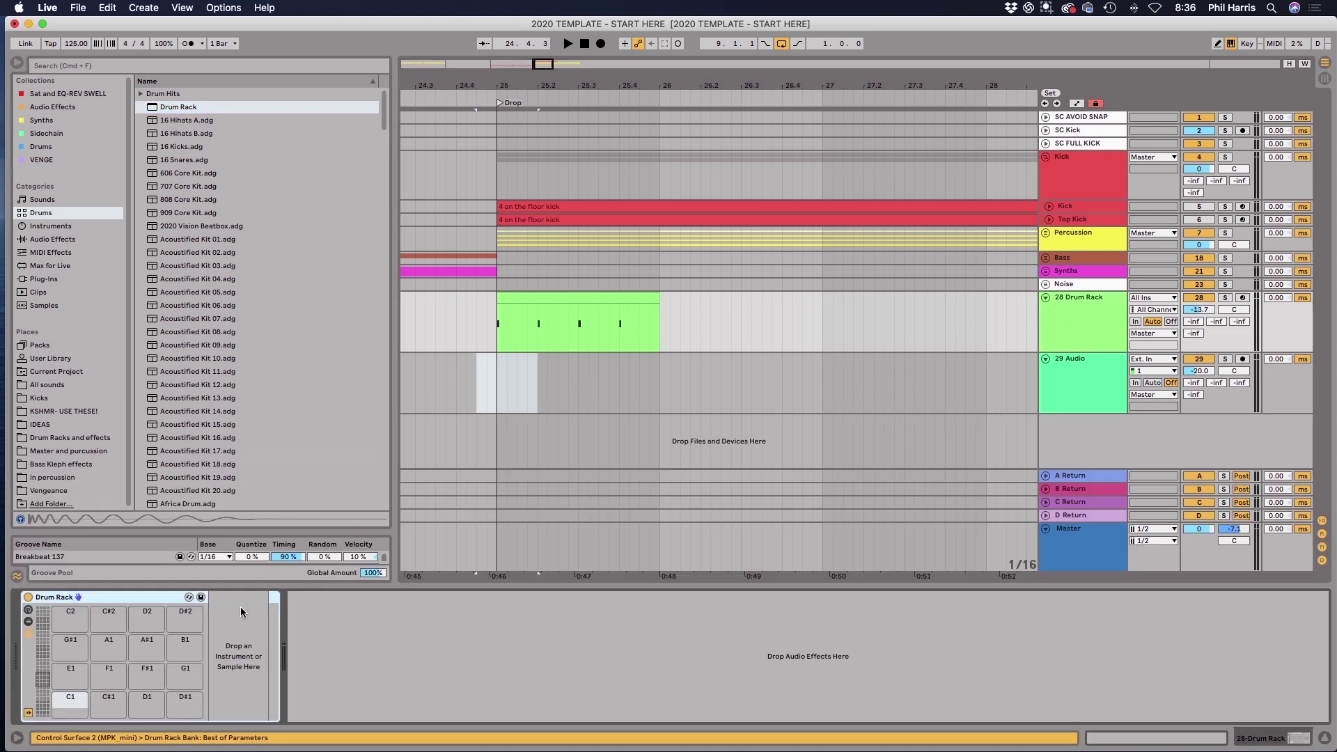
# - Search the samples for "kick" and load WAPB_Kick_20.wav through WAPB_Kick_01.wav onto the Drum Rack pads starting at G#1
pyautogui.click(52, 309)
pyautogui.click(59, 67)
pyautogui.write('kick')
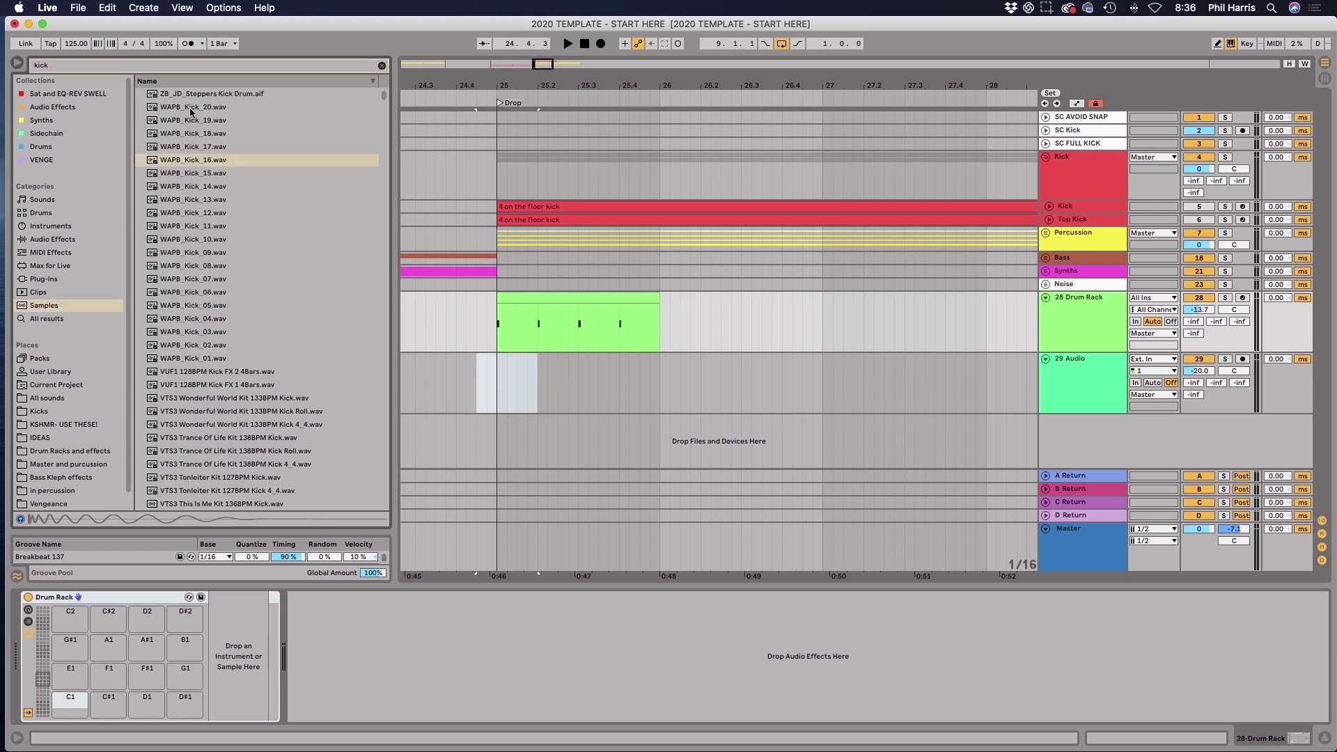
pyautogui.click(191, 109)
pyautogui.keyDown('shift'); pyautogui.click(181, 359); pyautogui.keyUp('shift')
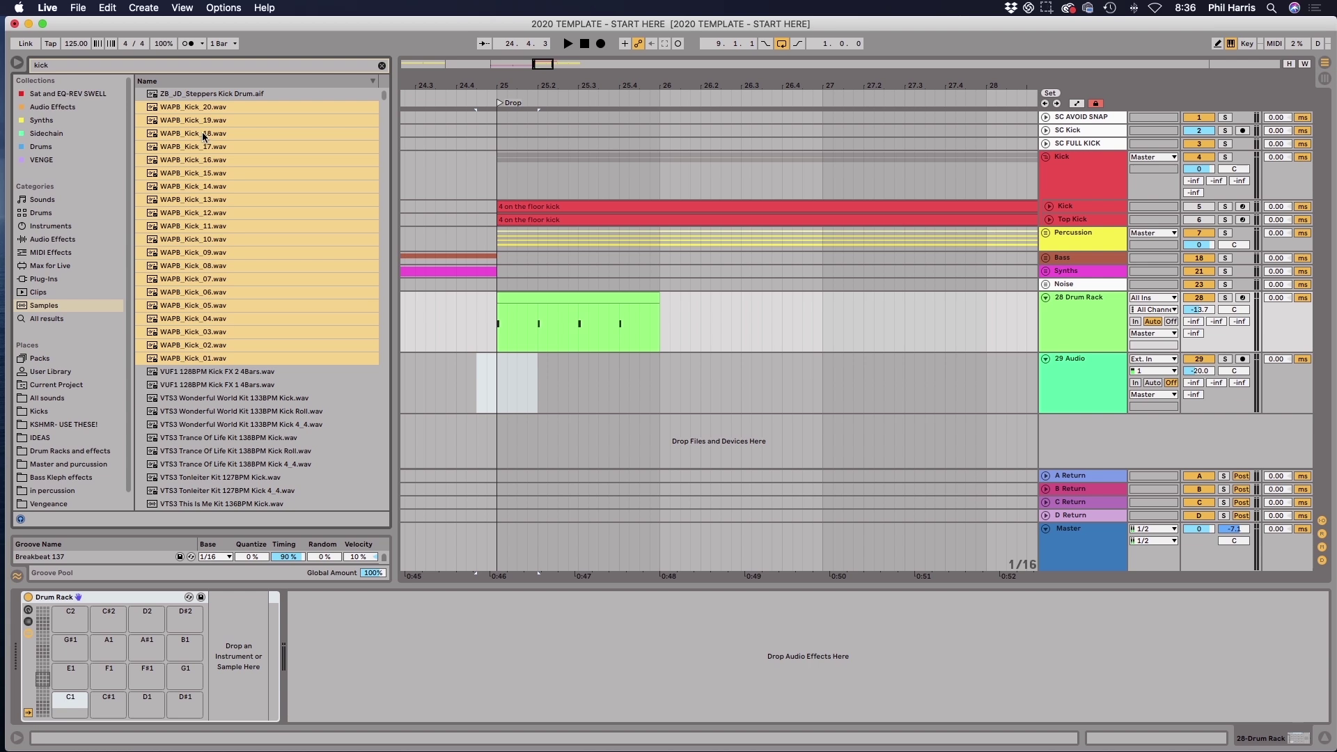
pyautogui.moveTo(191, 112); pyautogui.dragTo(71, 647)
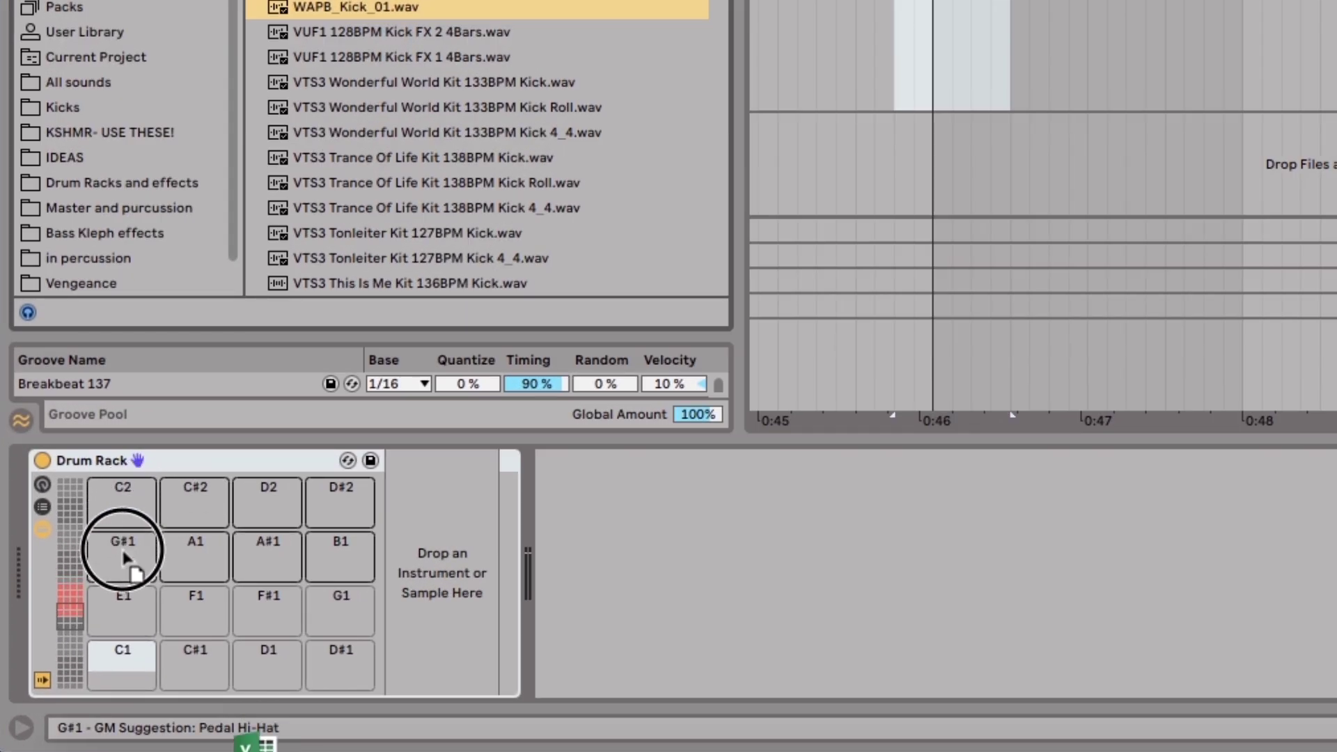
pyautogui.moveTo(125, 555); pyautogui.dragTo(121, 552)
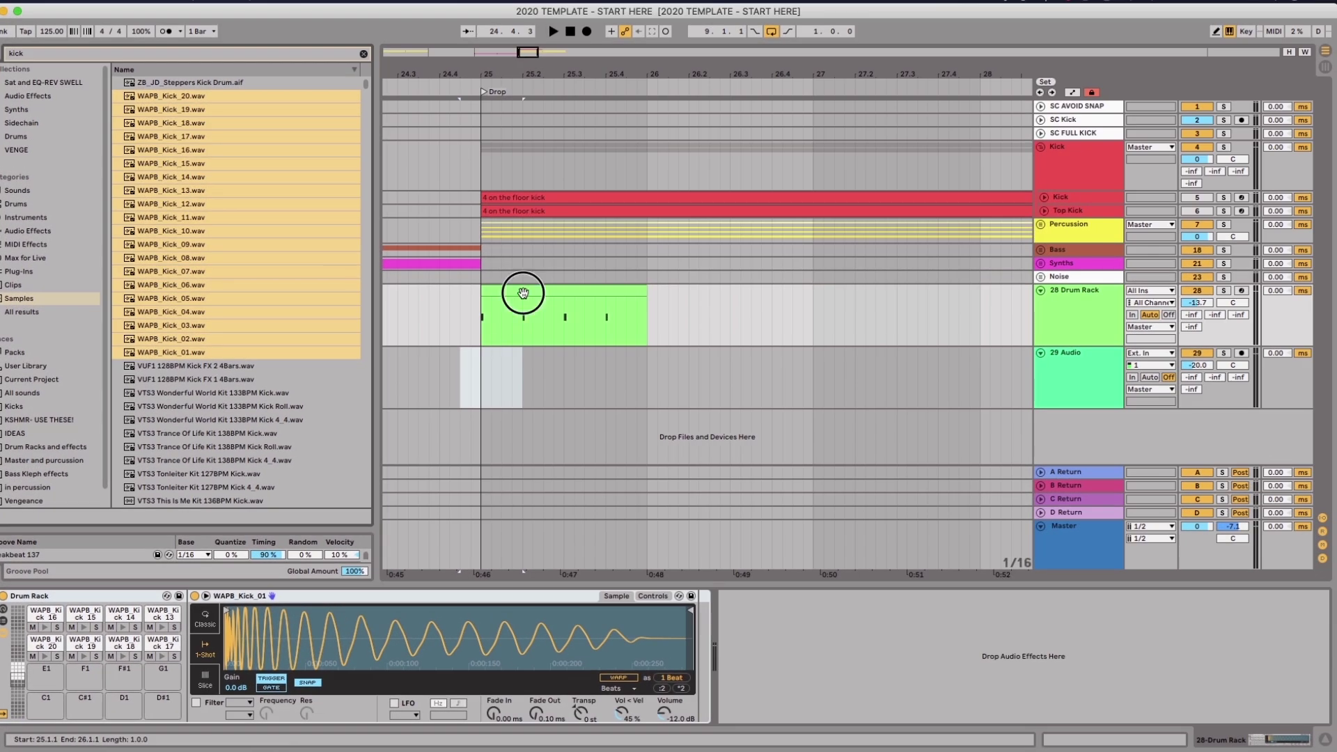
# - Open the Drum Rack track's MIDI clip in an enlarged note editor and move all four notes down to WAPB_Kick_11
pyautogui.doubleClick(522, 293)
pyautogui.moveTo(430, 535); pyautogui.dragTo(440, 192)
pyautogui.click(229, 300)
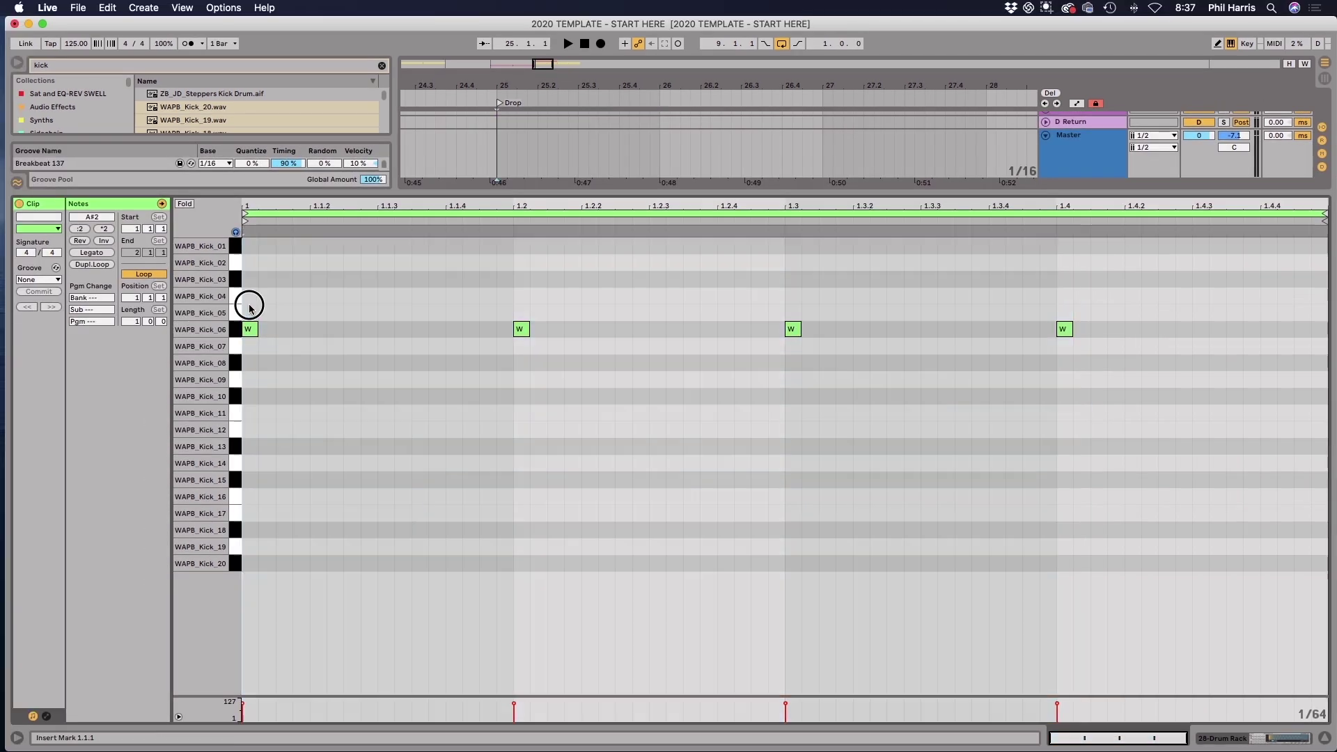
pyautogui.moveTo(249, 307); pyautogui.dragTo(1133, 392)
pyautogui.press('Down')
pyautogui.press('Down')
pyautogui.press('Down')
pyautogui.press('Down')
pyautogui.press('Down')
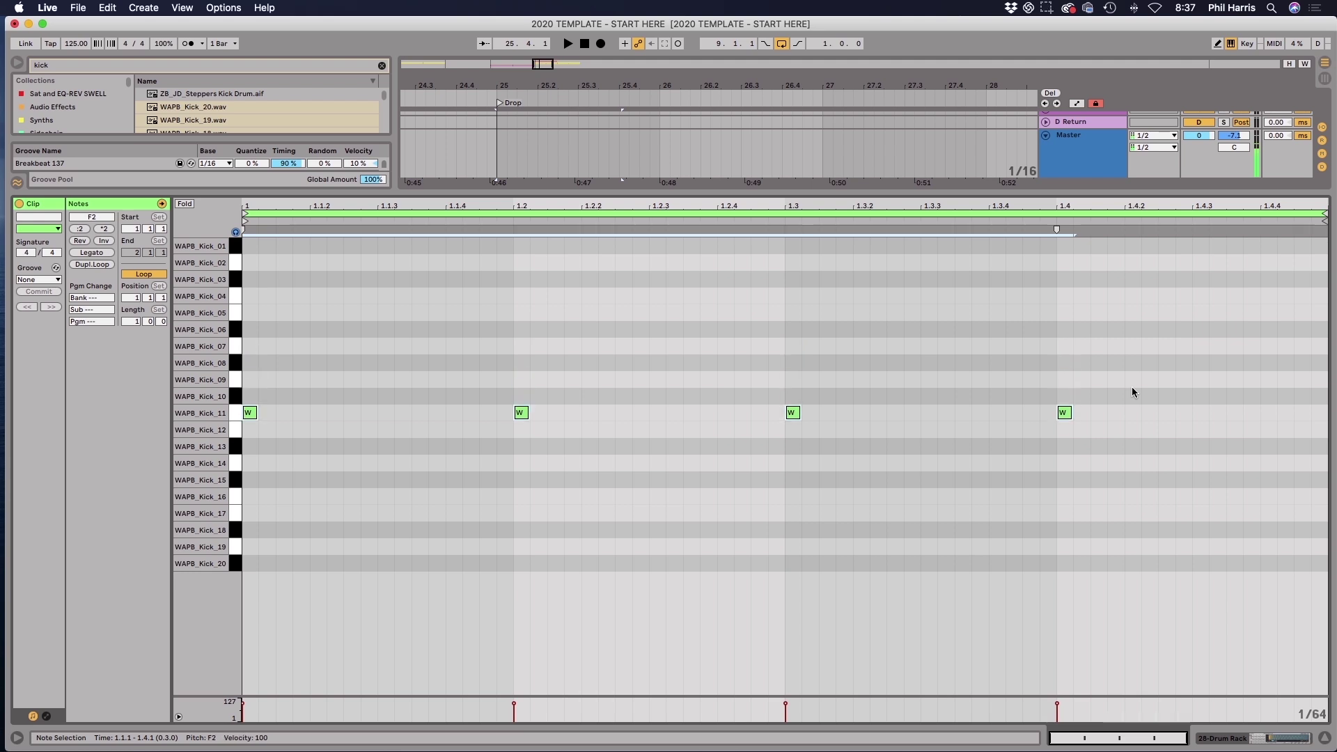
# - Shrink the note editor and set the arrangement loop around the one-bar Drum Rack clip at bar 25
pyautogui.moveTo(771, 194); pyautogui.dragTo(806, 433)
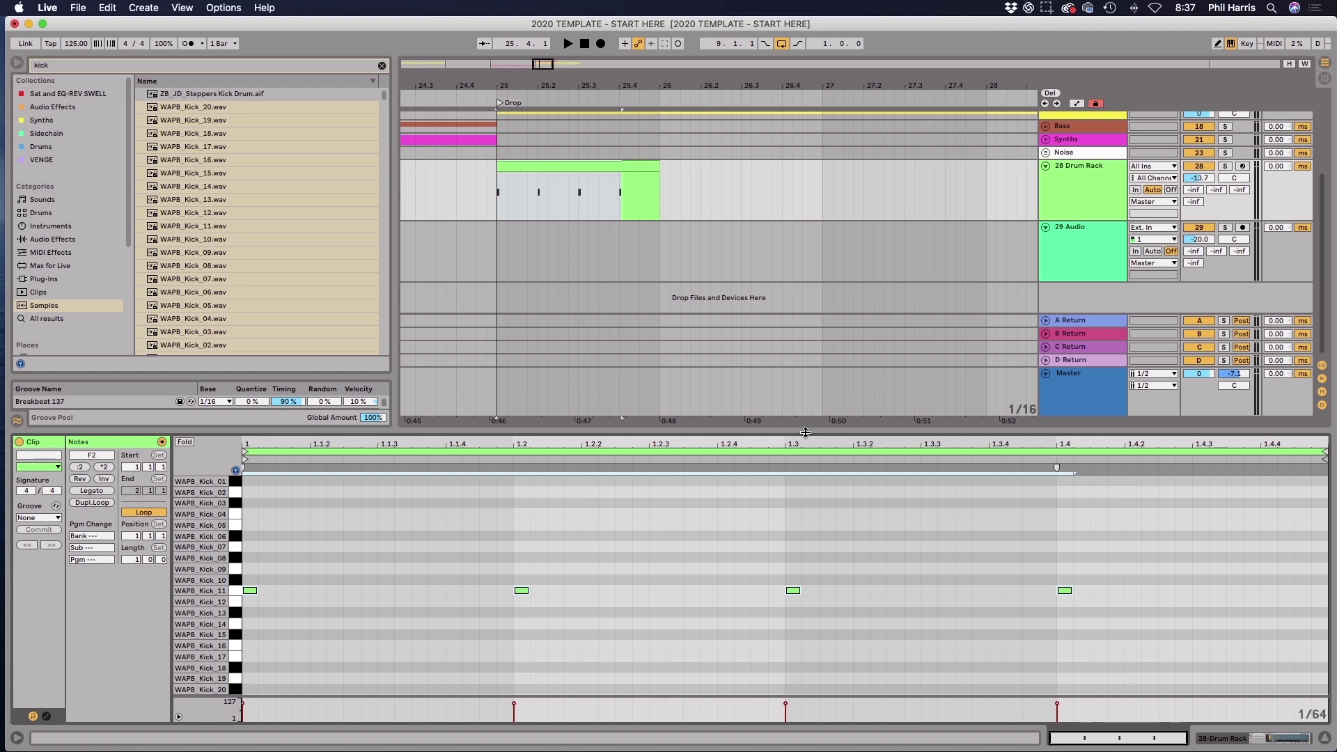
pyautogui.moveTo(1114, 630); pyautogui.dragTo(249, 518)
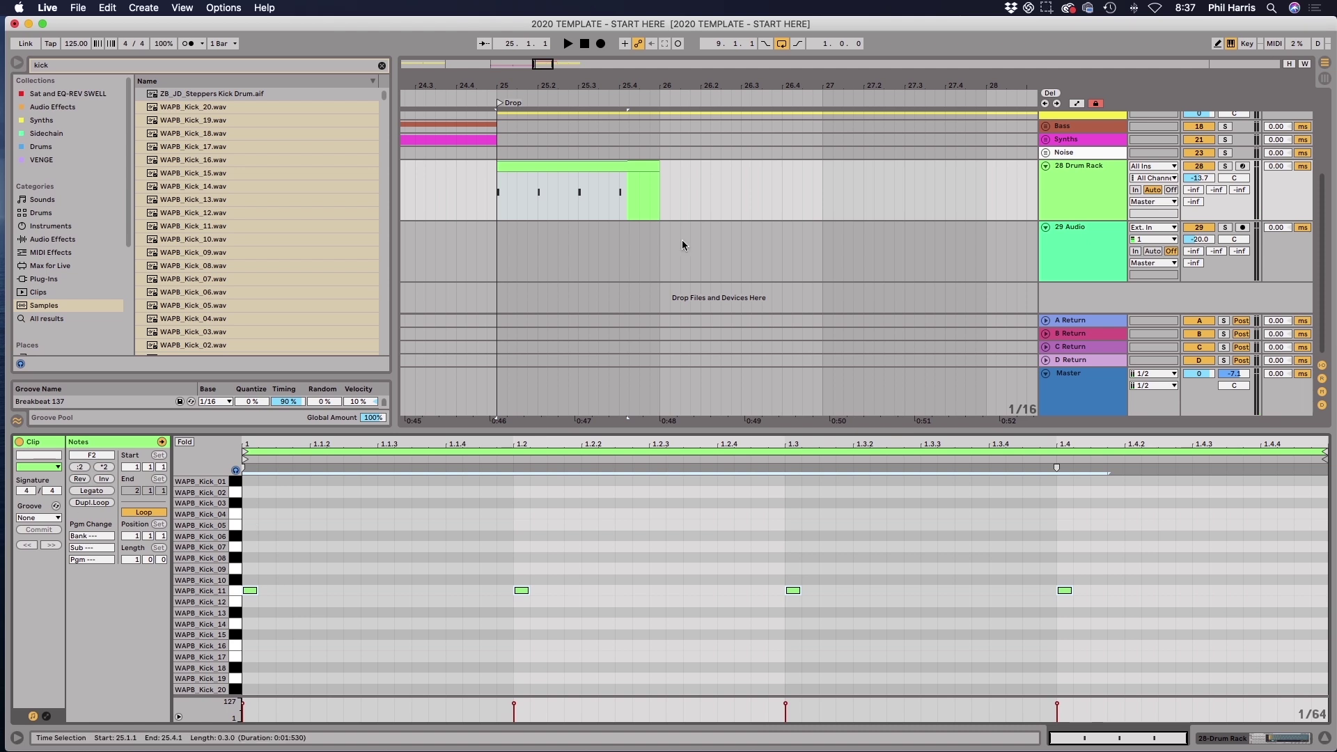
pyautogui.click(619, 167)
pyautogui.press('super+l')
pyautogui.click(534, 490)
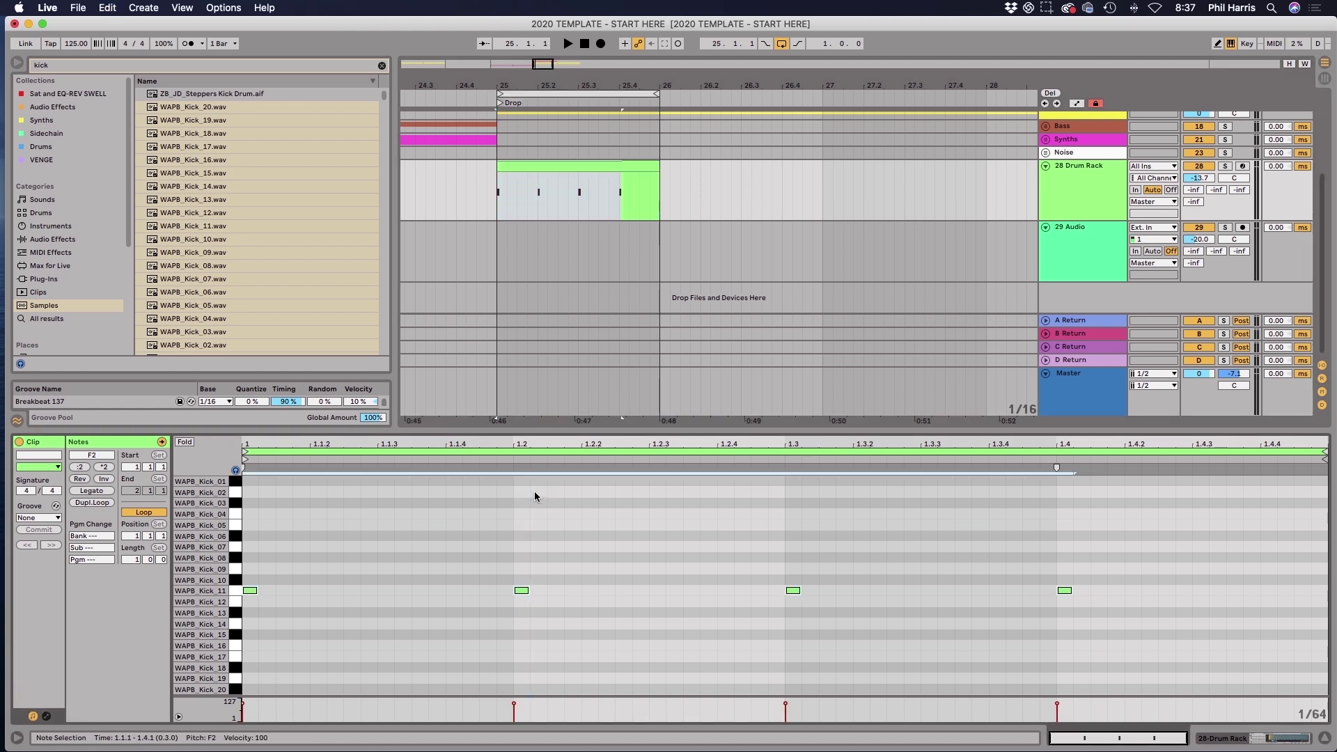
# - Play the looped clip while moving its four notes up to WAPB_Kick_07 to compare kick samples
pyautogui.press('space')
pyautogui.press('Up')
pyautogui.press('Up')
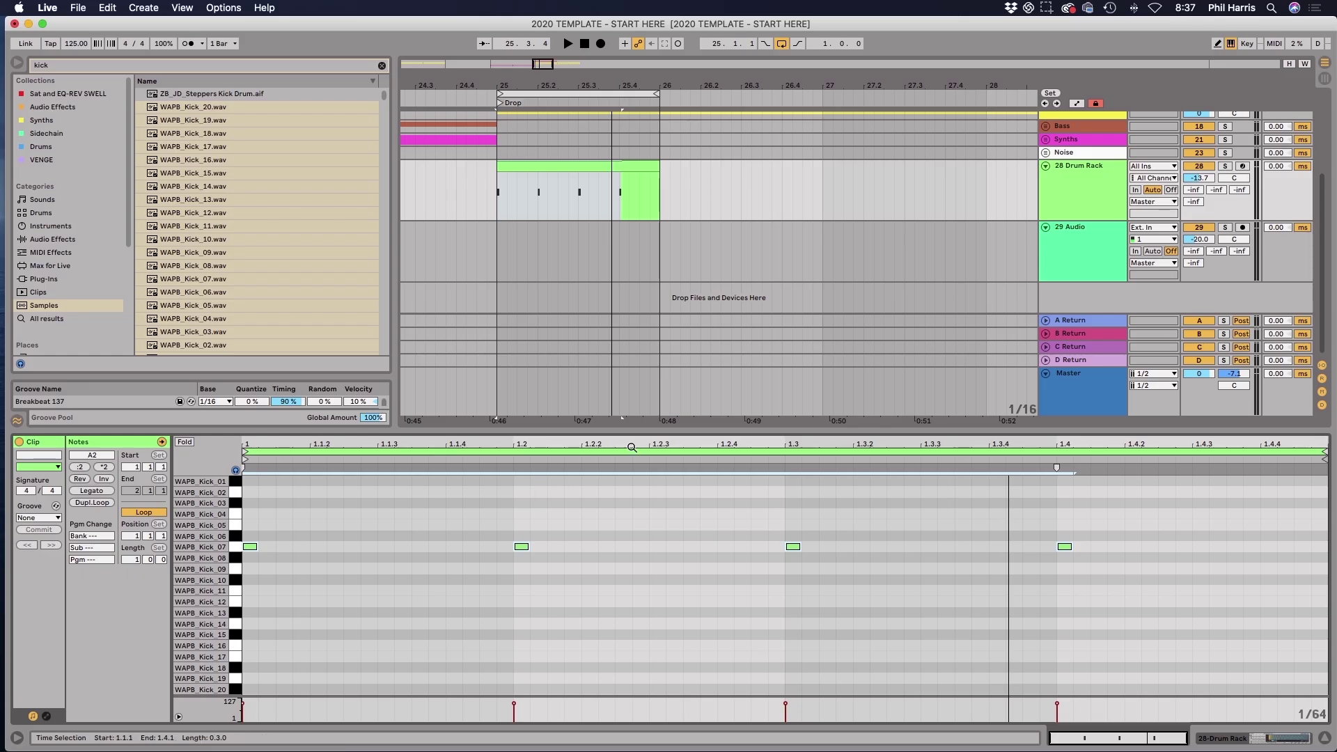
# - Replace the Drum Rack on track 28 with the Kicks A.adg preset from the Kicks folder
pyautogui.click(1101, 167)
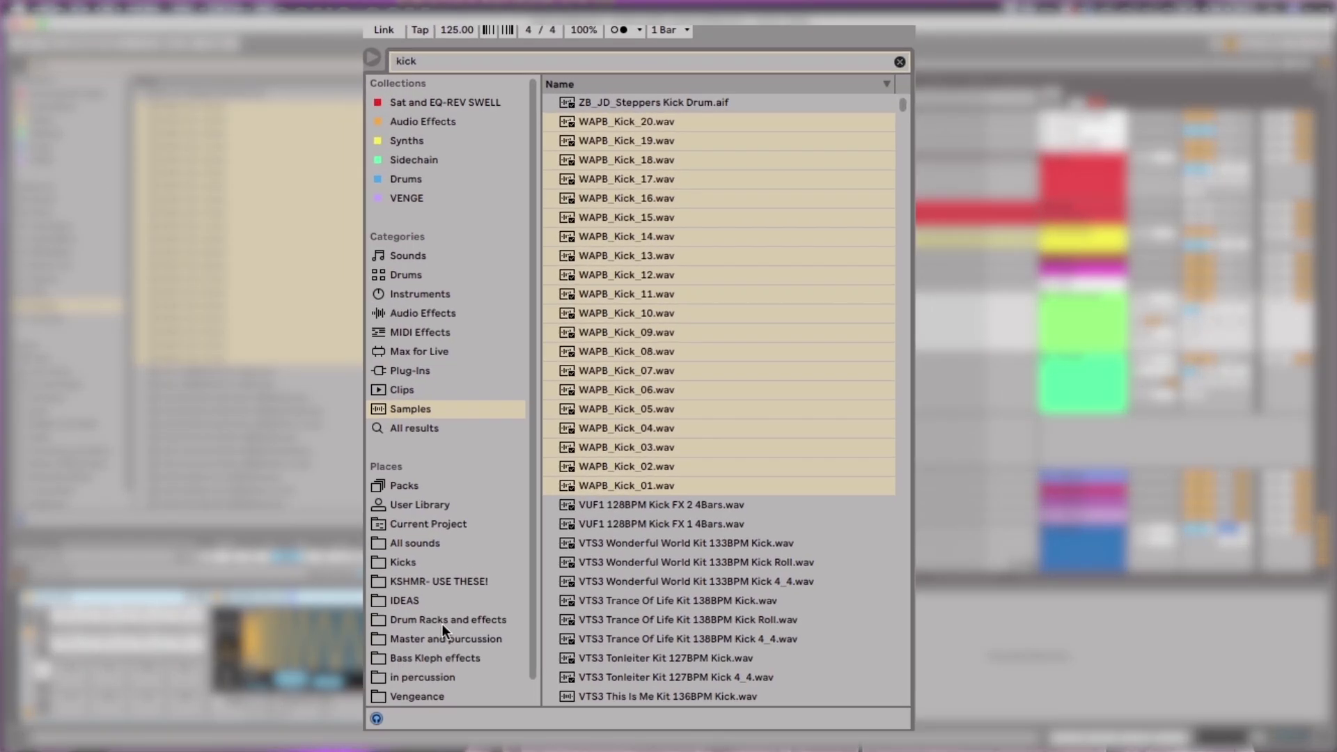
pyautogui.click(45, 412)
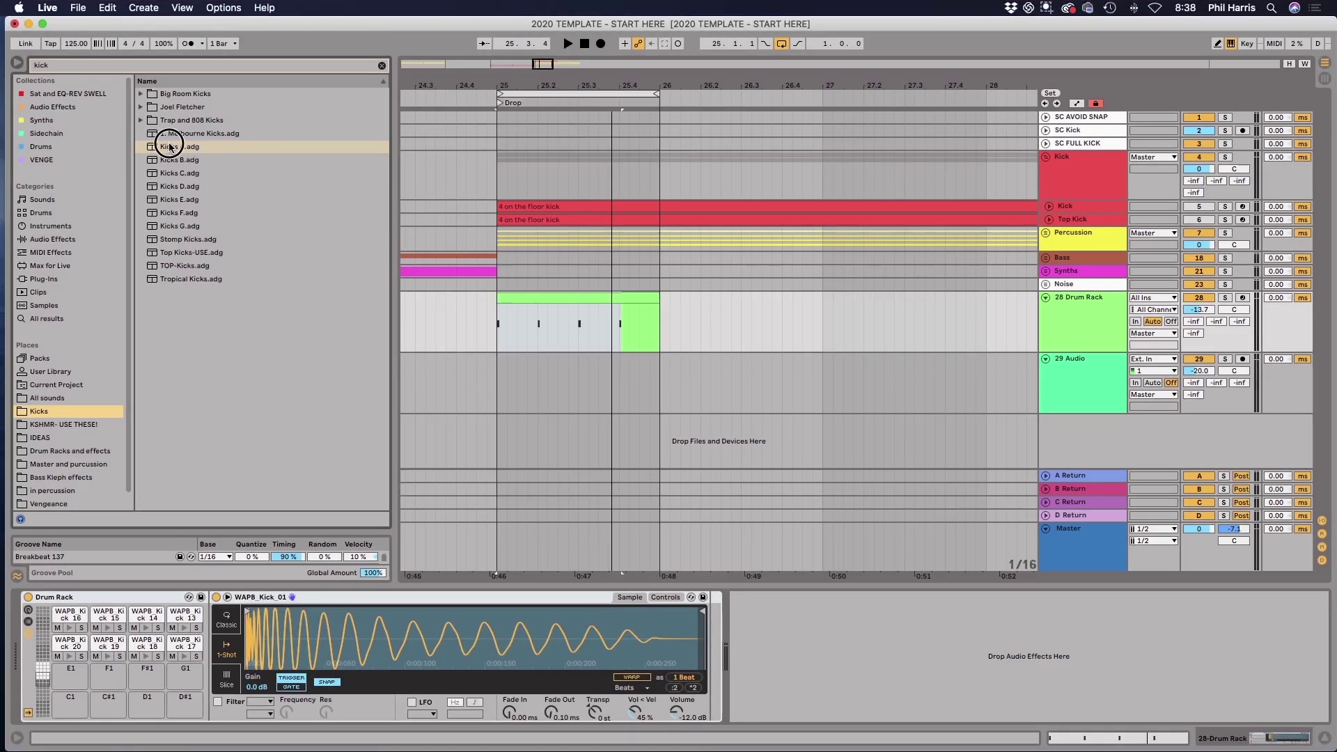
pyautogui.moveTo(170, 145); pyautogui.dragTo(585, 336)
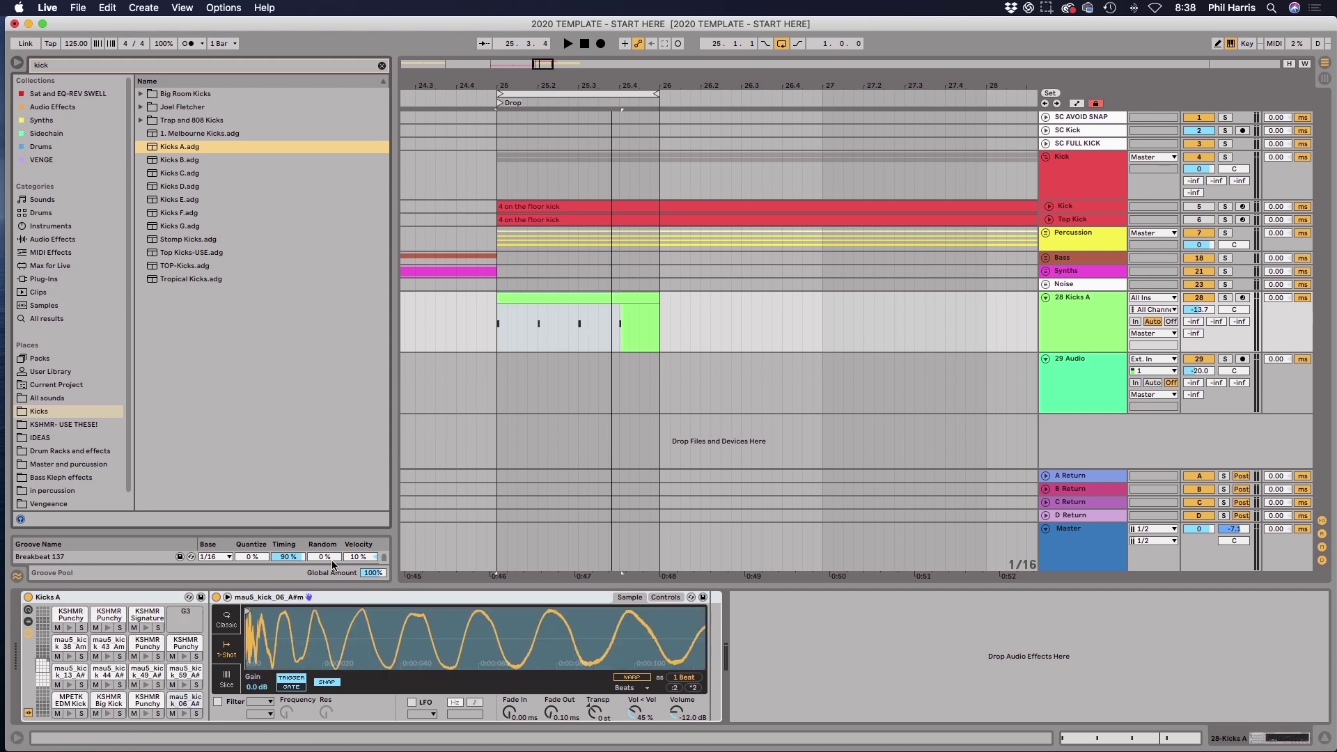
# - Open the Kicks A clip, select all its notes and move them up through the kick samples to audition them in playback
pyautogui.click(552, 292)
pyautogui.doubleClick(552, 293)
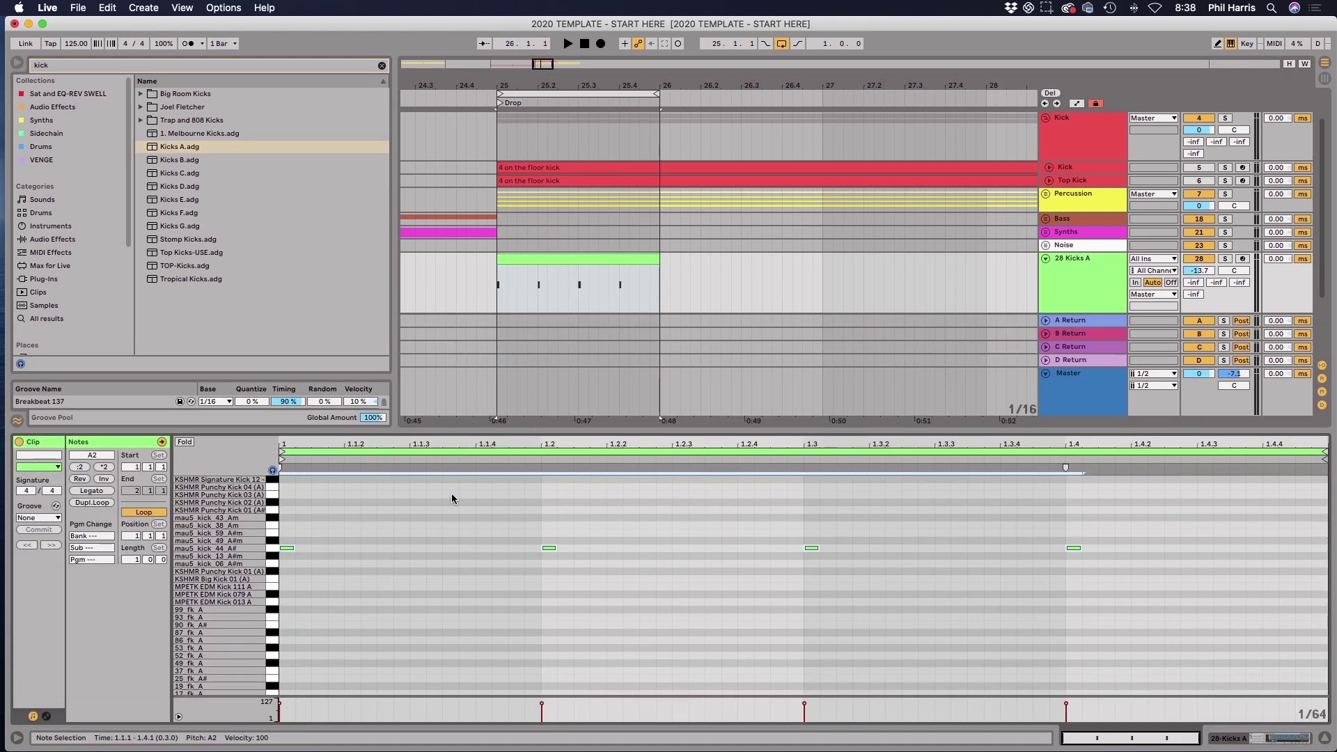
pyautogui.moveTo(291, 526); pyautogui.dragTo(1137, 650)
pyautogui.press('Up')
pyautogui.press('Up')
pyautogui.press('Up')
pyautogui.press('Up')
pyautogui.press('Up')
pyautogui.press('space')
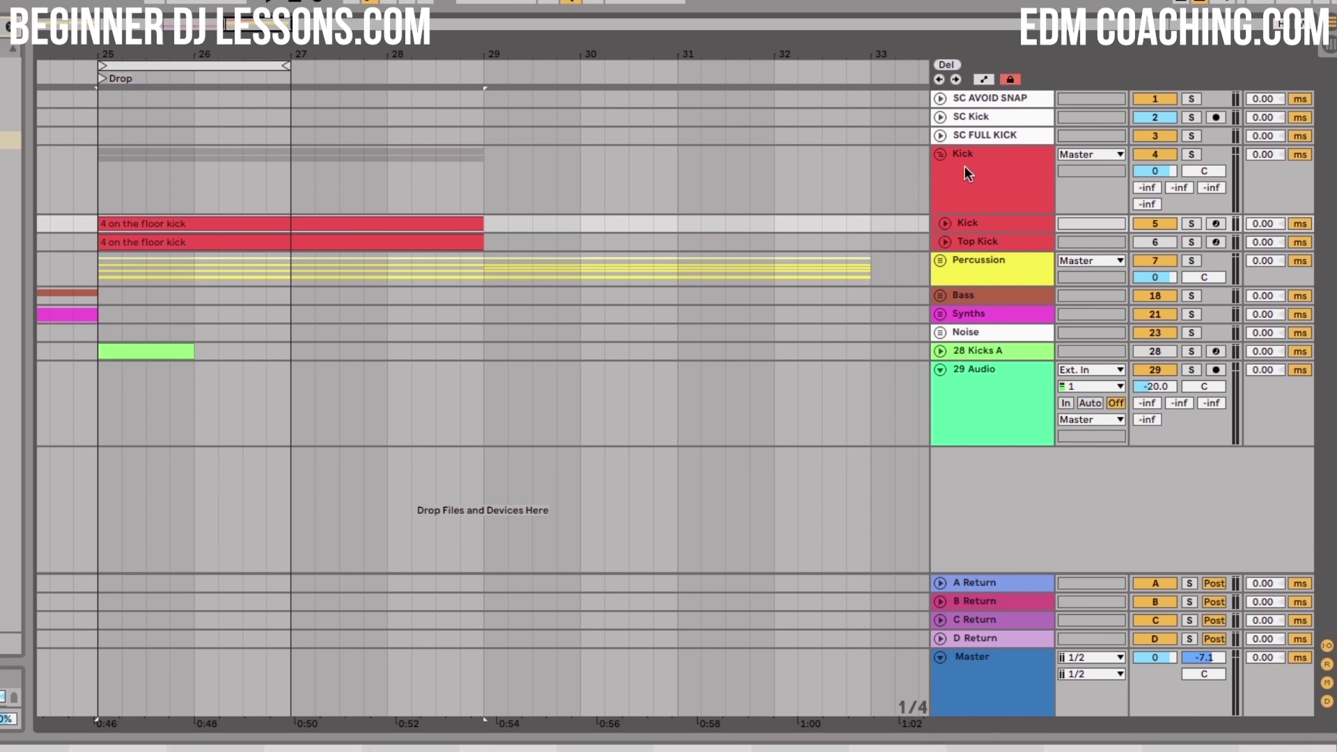
# - Unfold the Kick and Top Kick tracks inside the Kick group
pyautogui.click(964, 165)
pyautogui.click(945, 223)
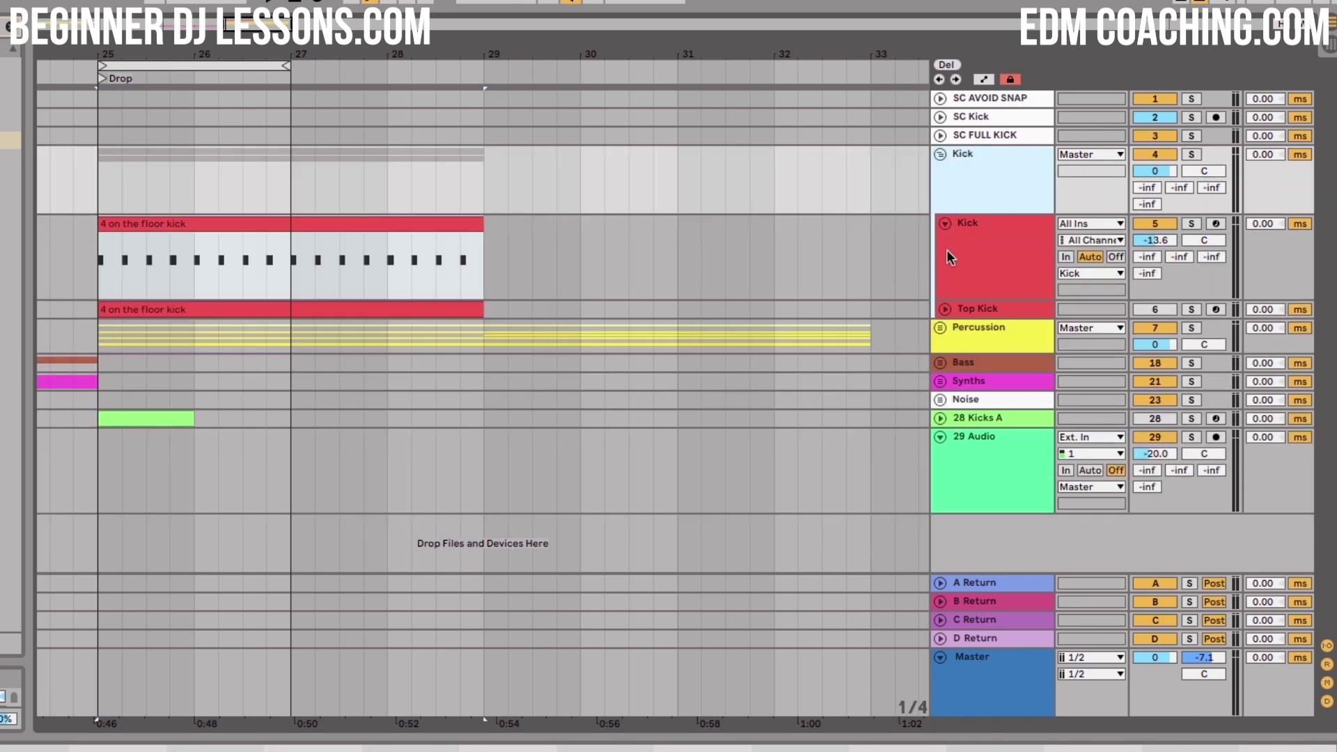
pyautogui.click(945, 309)
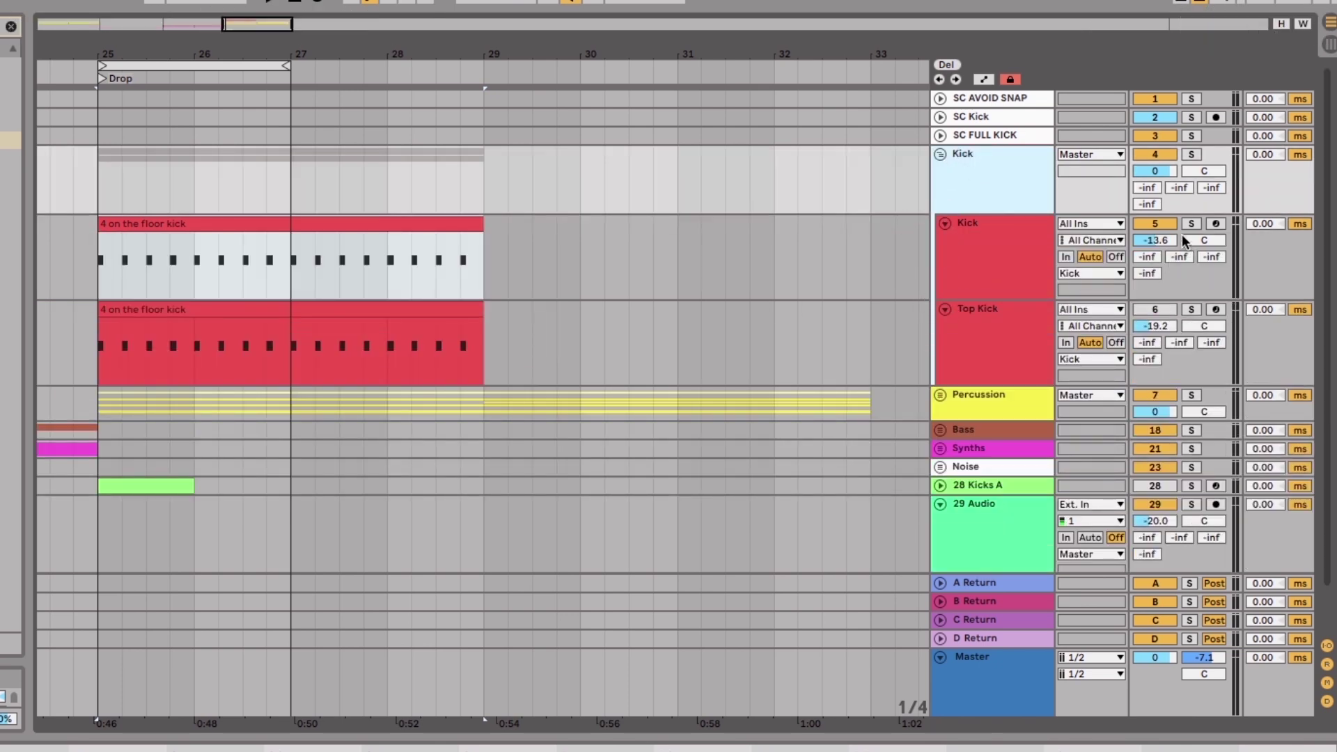
pyautogui.click(1172, 227)
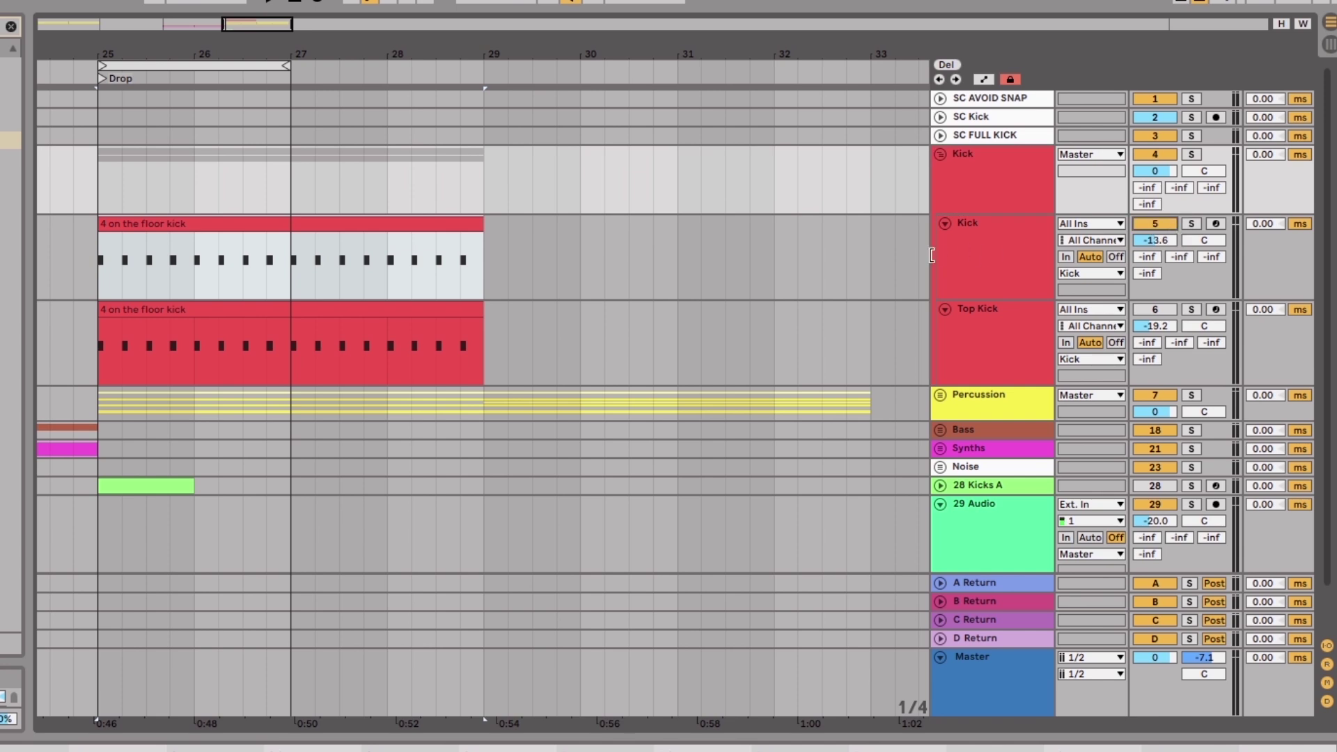
# - Play the "4 on the floor kick" clip on the Kick track and stop playback
pyautogui.click(209, 223)
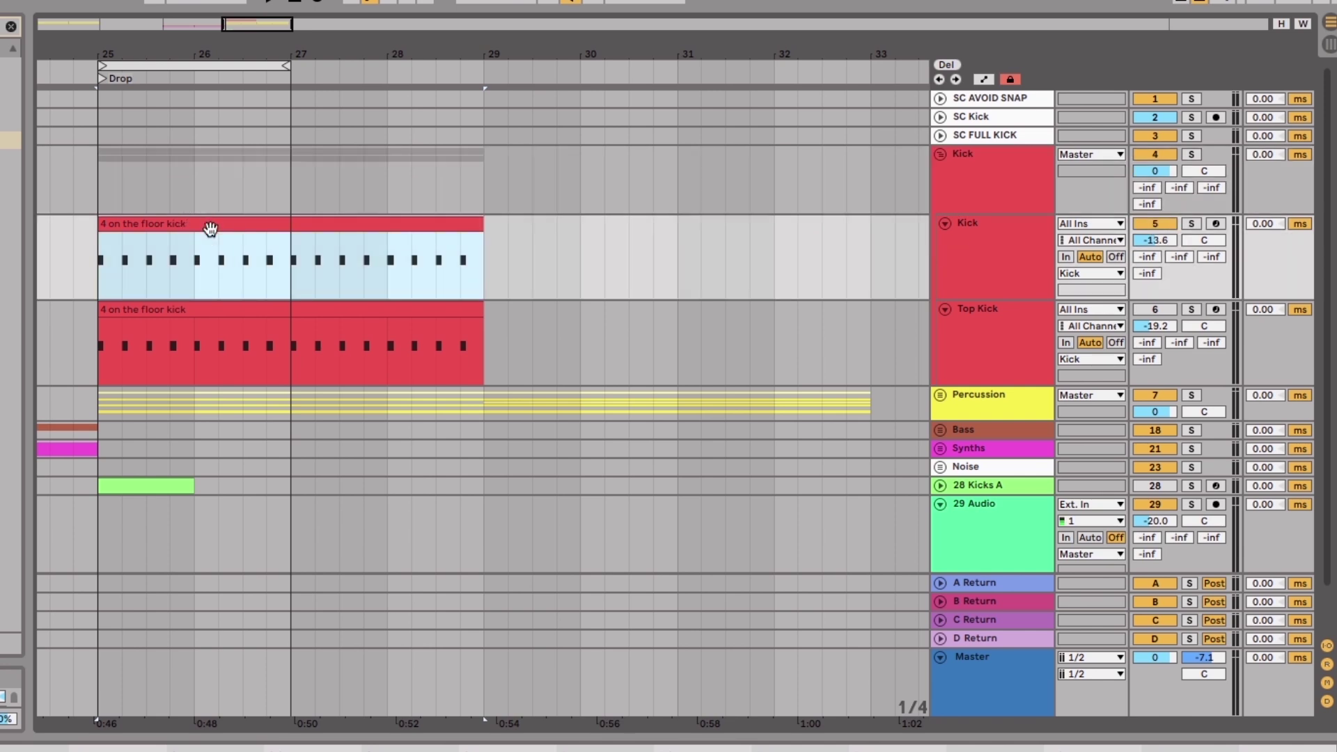
pyautogui.press('space')
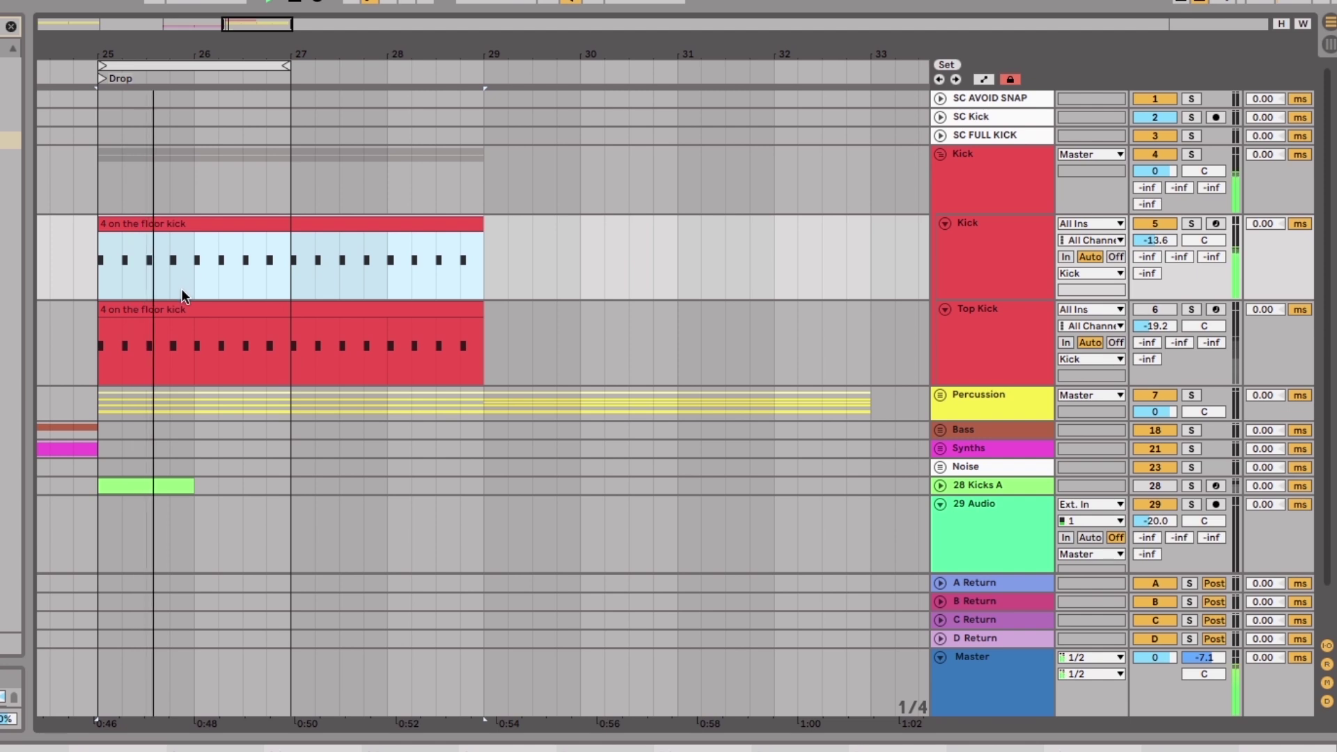
pyautogui.press('space')
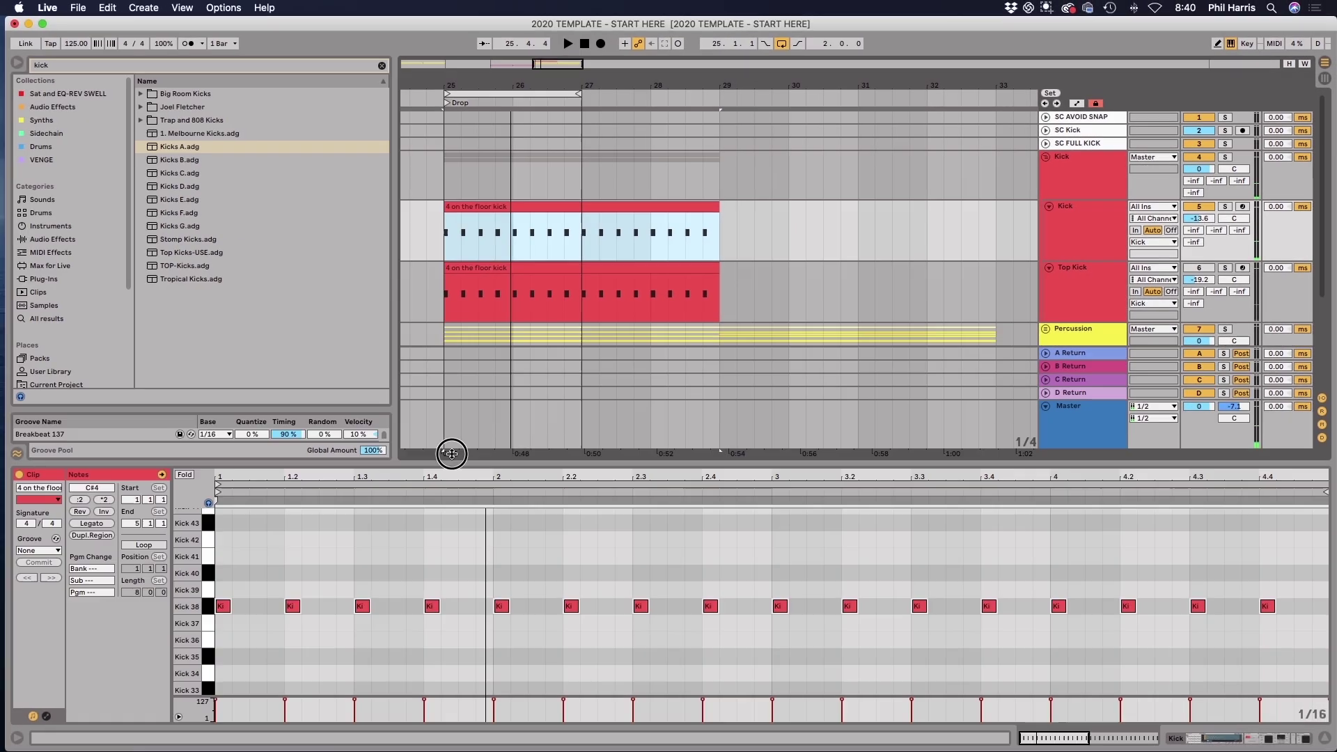
# - Select all notes in the Kick track's "4 on the floor kick" clip and move them to Kick 39, using the editor's note preview
pyautogui.moveTo(103, 732); pyautogui.dragTo(103, 698)
pyautogui.click(215, 549)
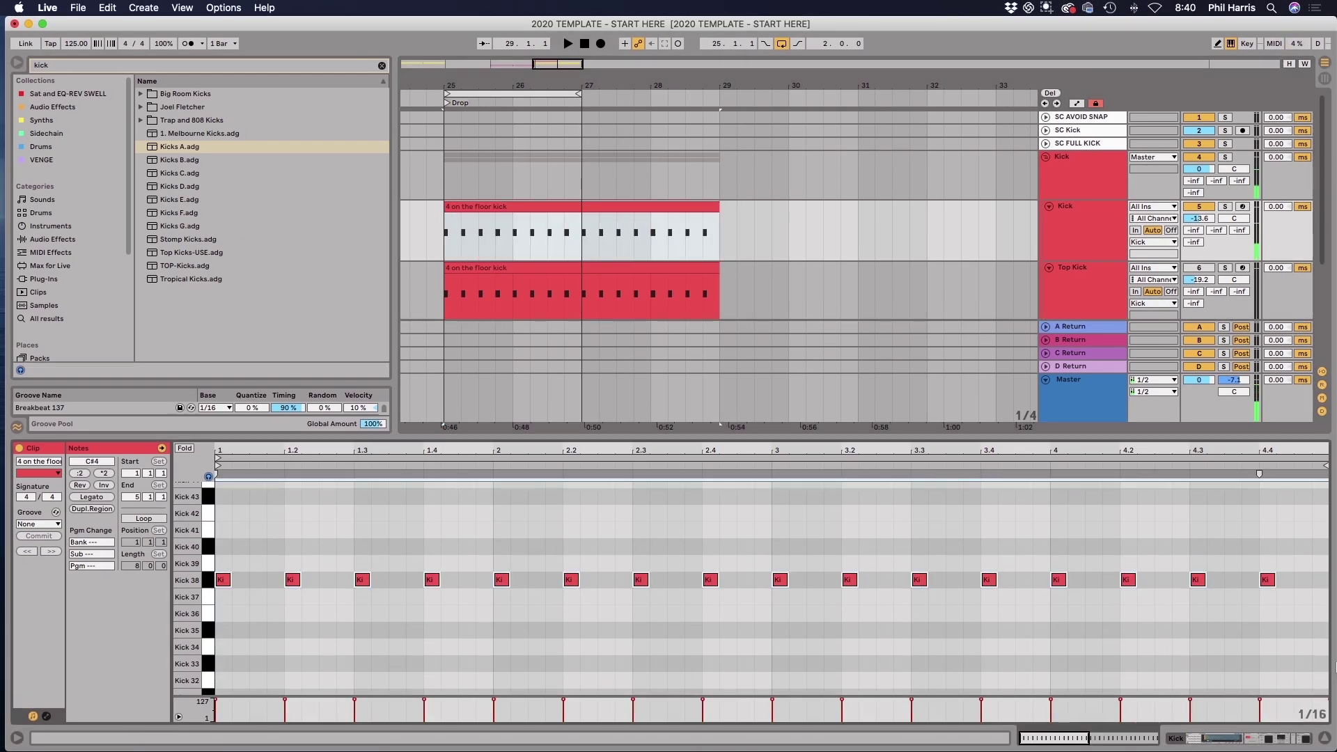
pyautogui.press('Up')
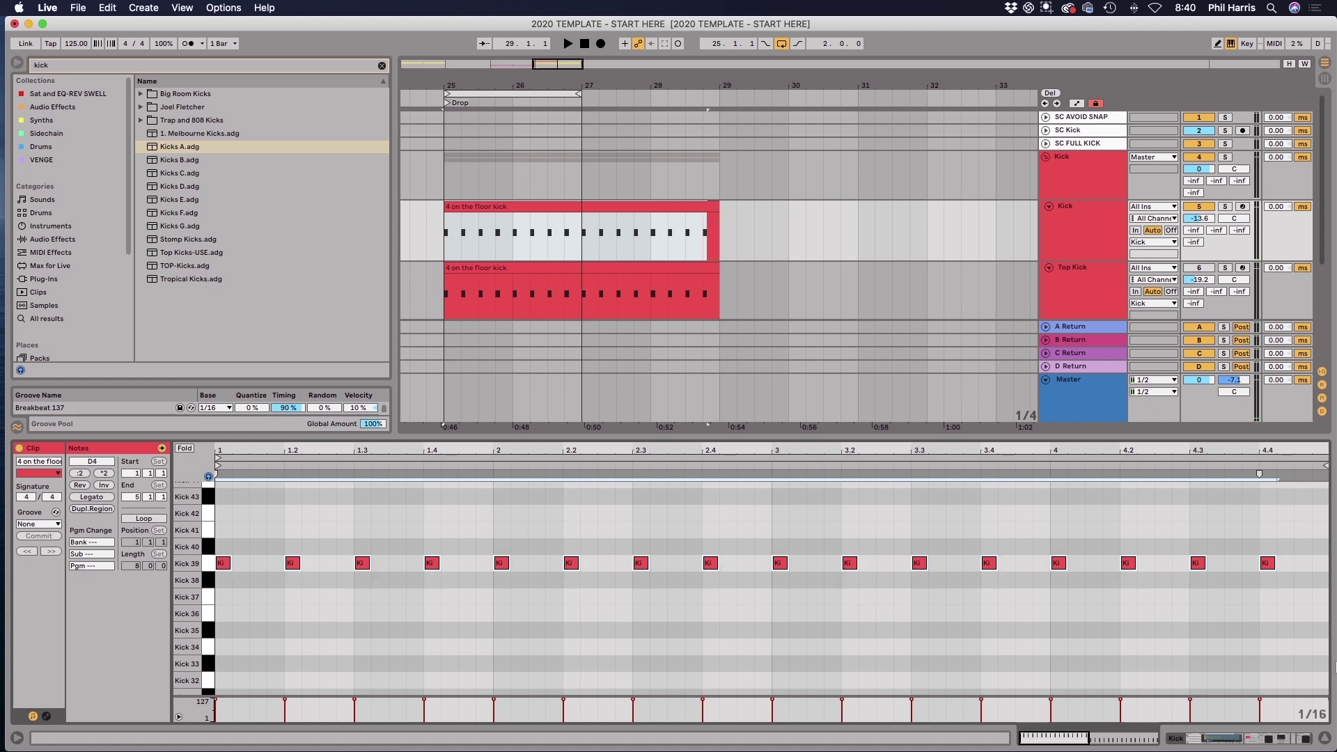
pyautogui.press('Up')
pyautogui.press('Down')
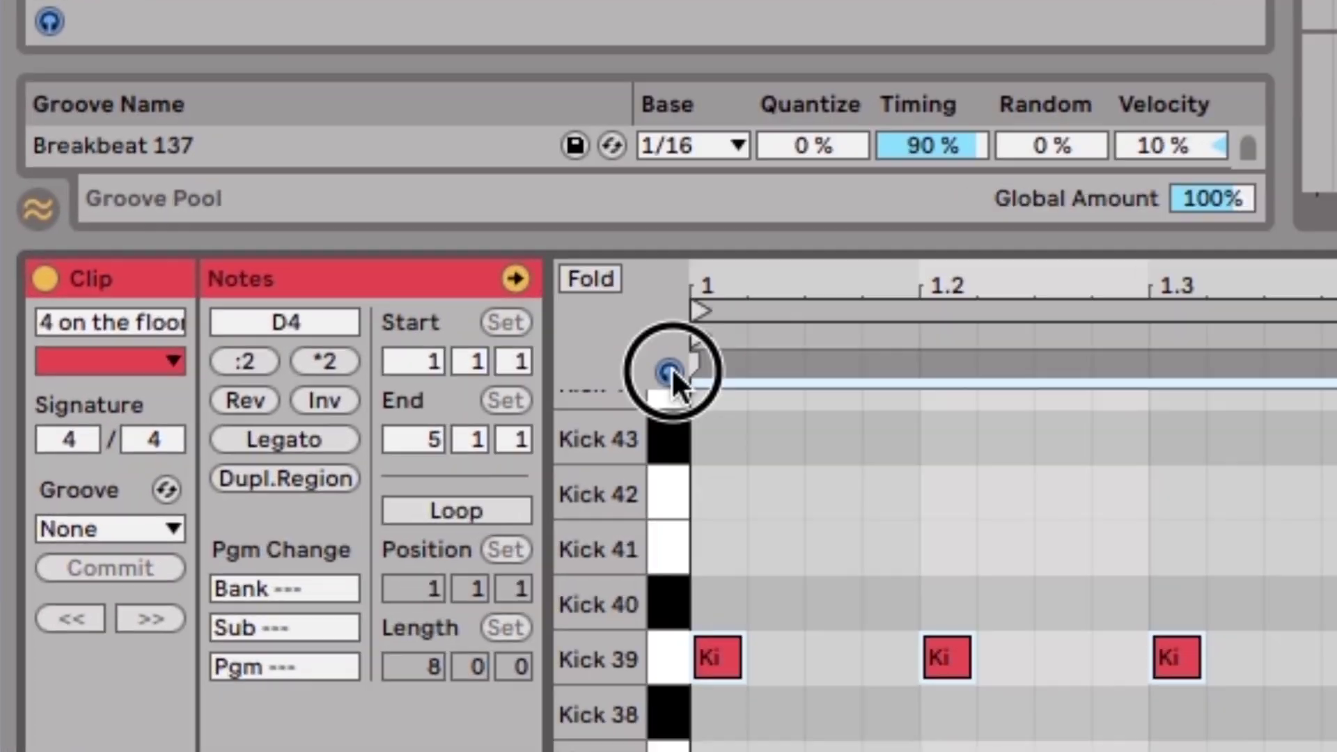
pyautogui.click(208, 476)
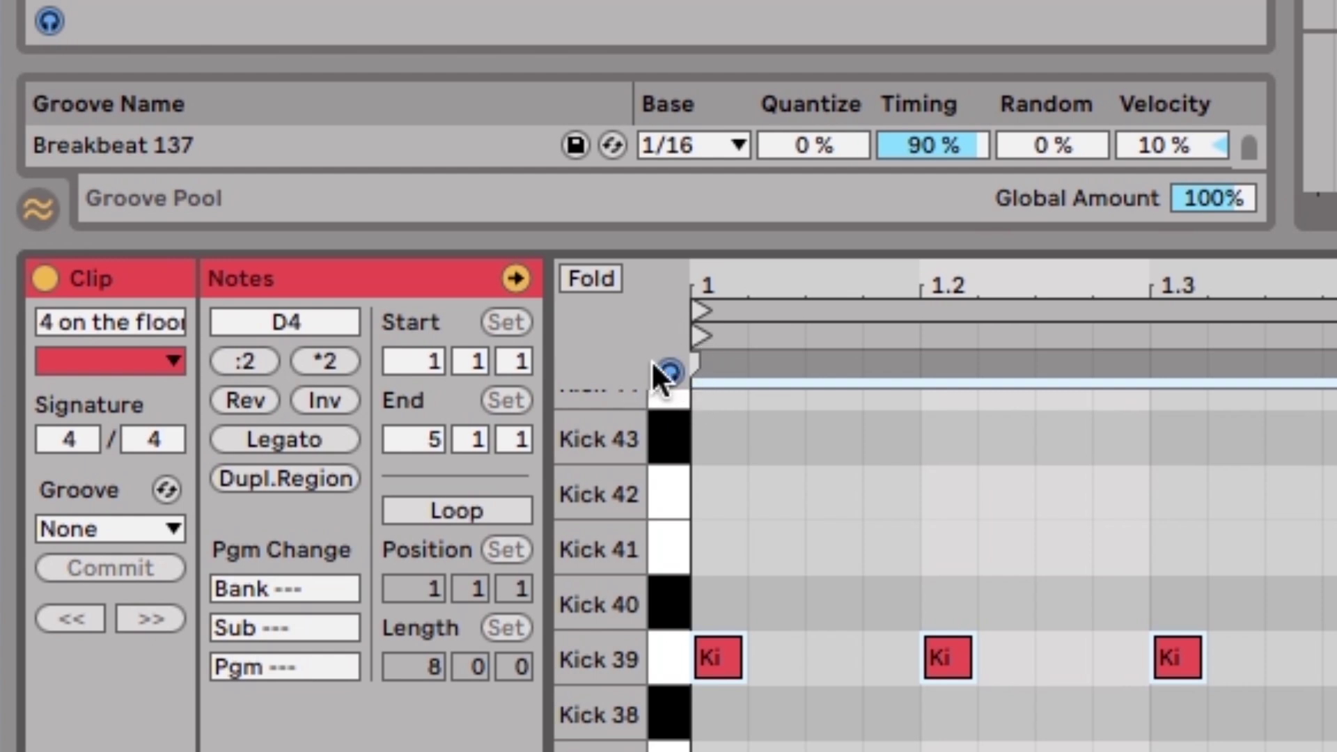
# - Play the Kick clip and move its selected notes down to Kick 37 to audition it
pyautogui.press('space')
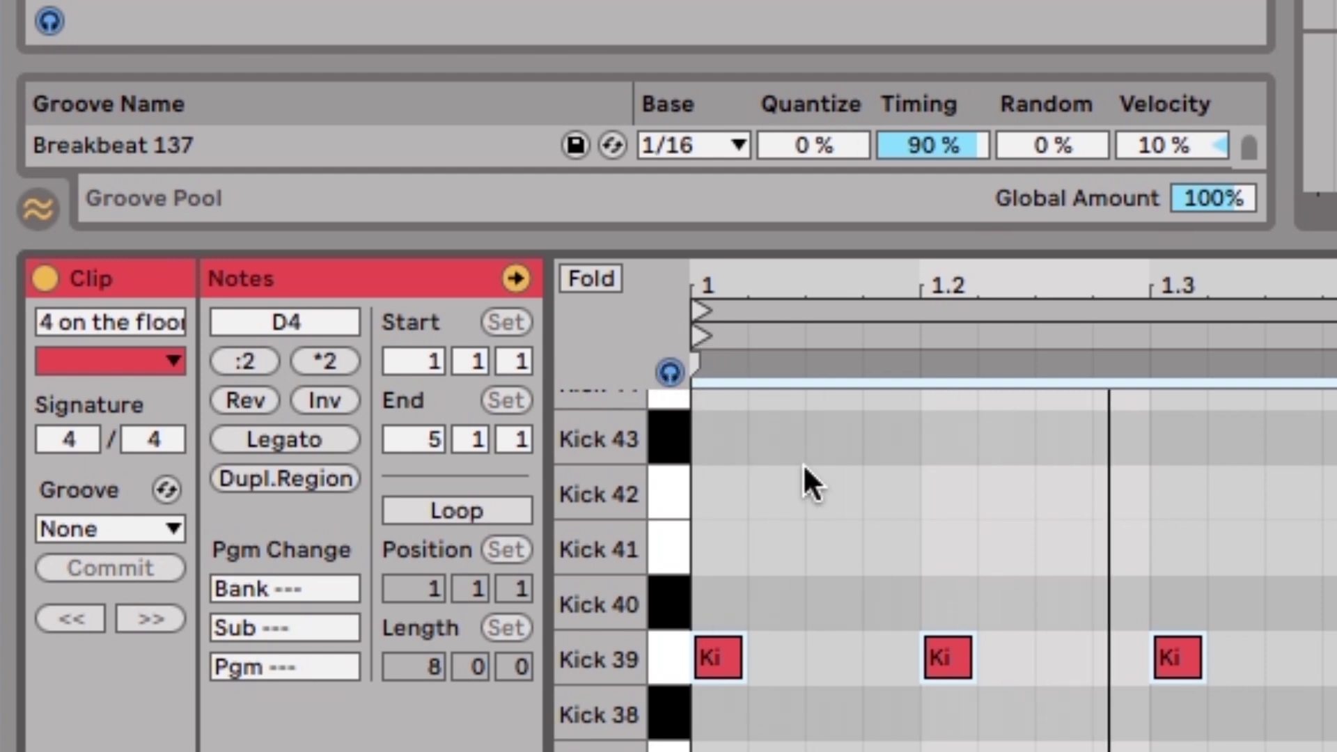
pyautogui.press('Down')
pyautogui.press('Down')
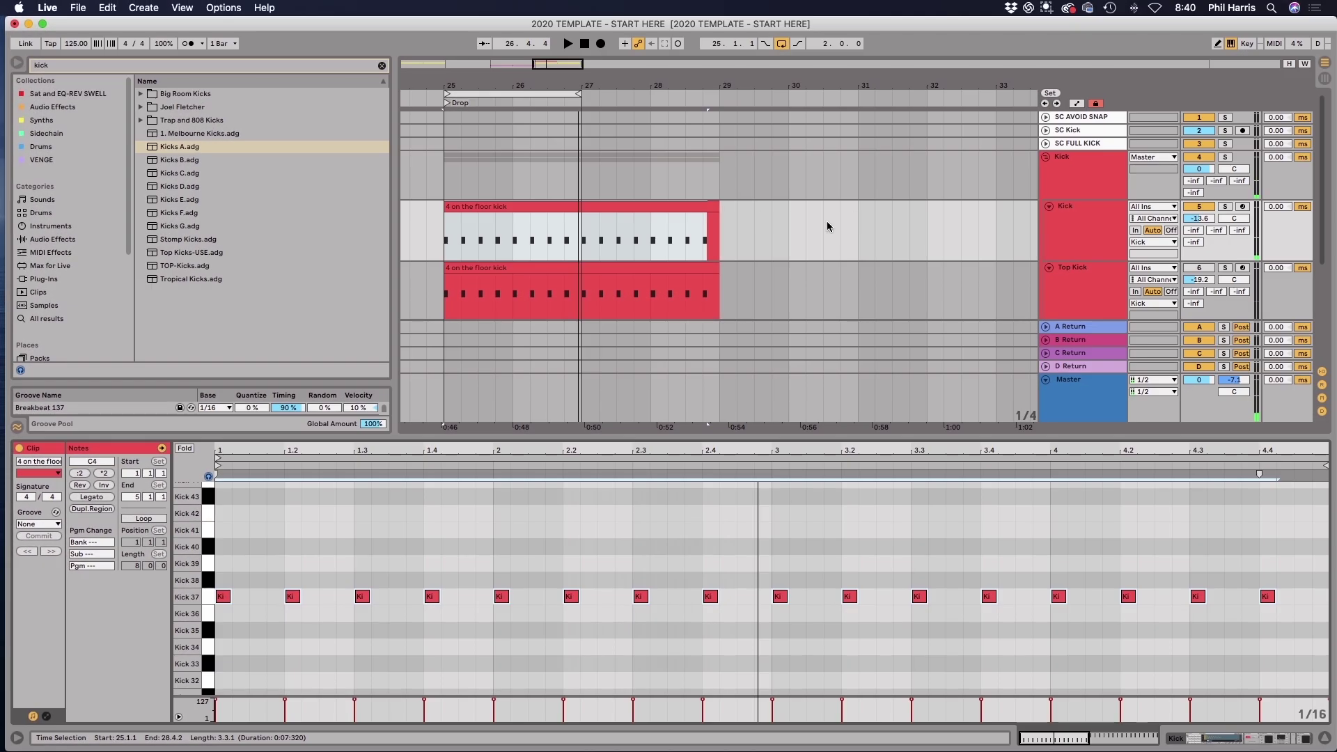
# - Activate the Top Kick track and solo it briefly to hear it alone, then turn the solo off
pyautogui.scroll(-3, 832, 220)
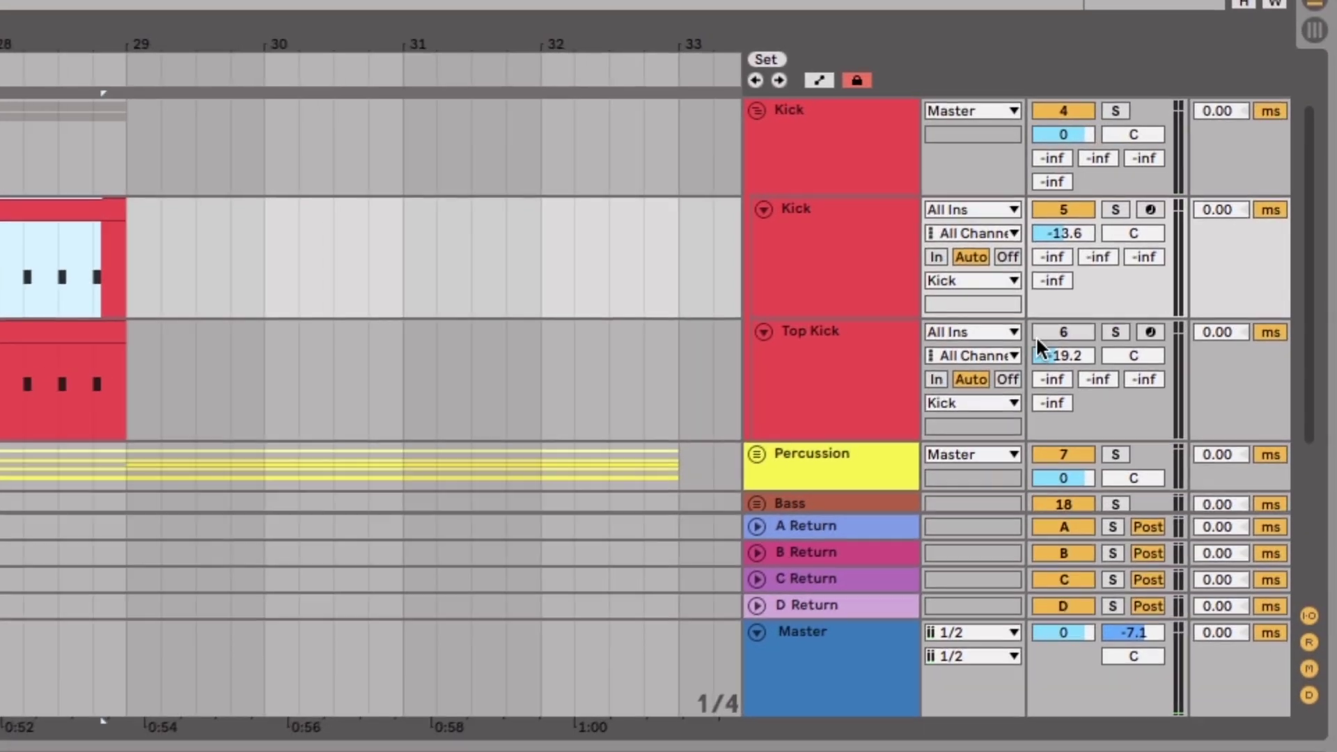
pyautogui.click(1037, 334)
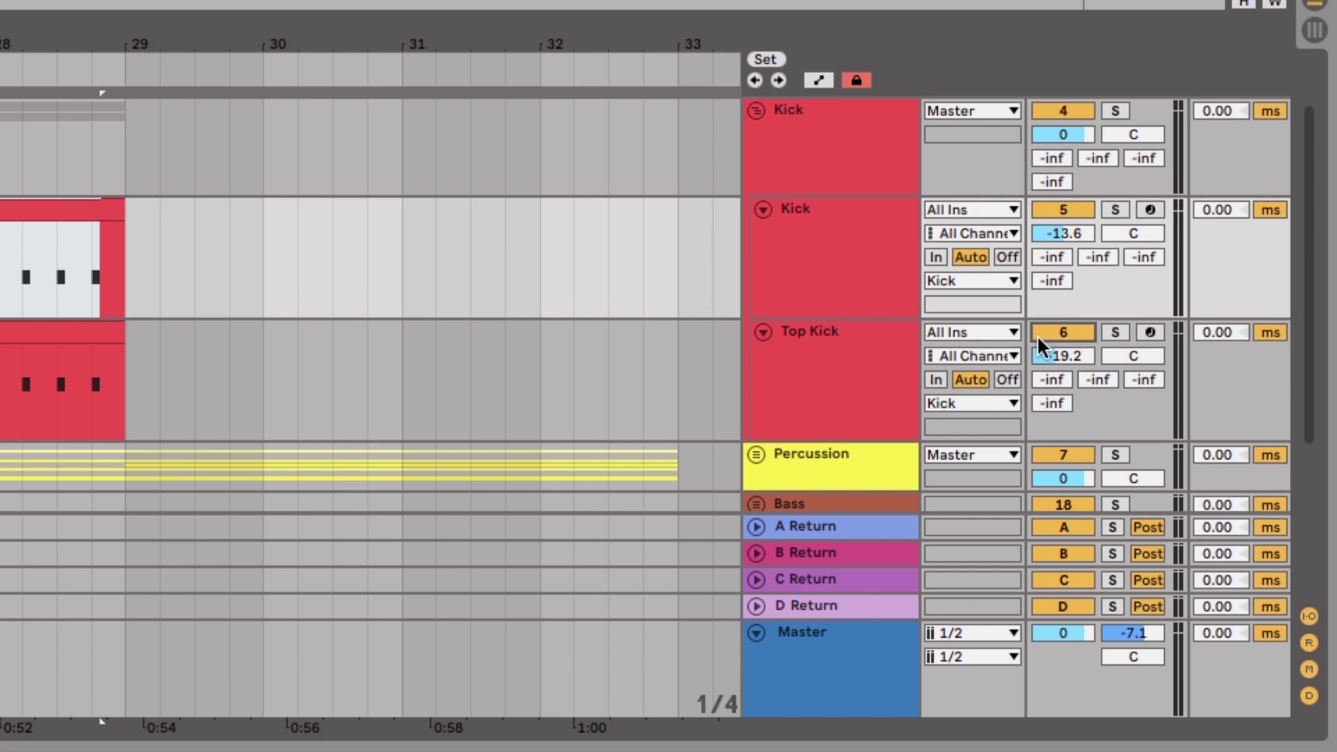
pyautogui.click(1116, 332)
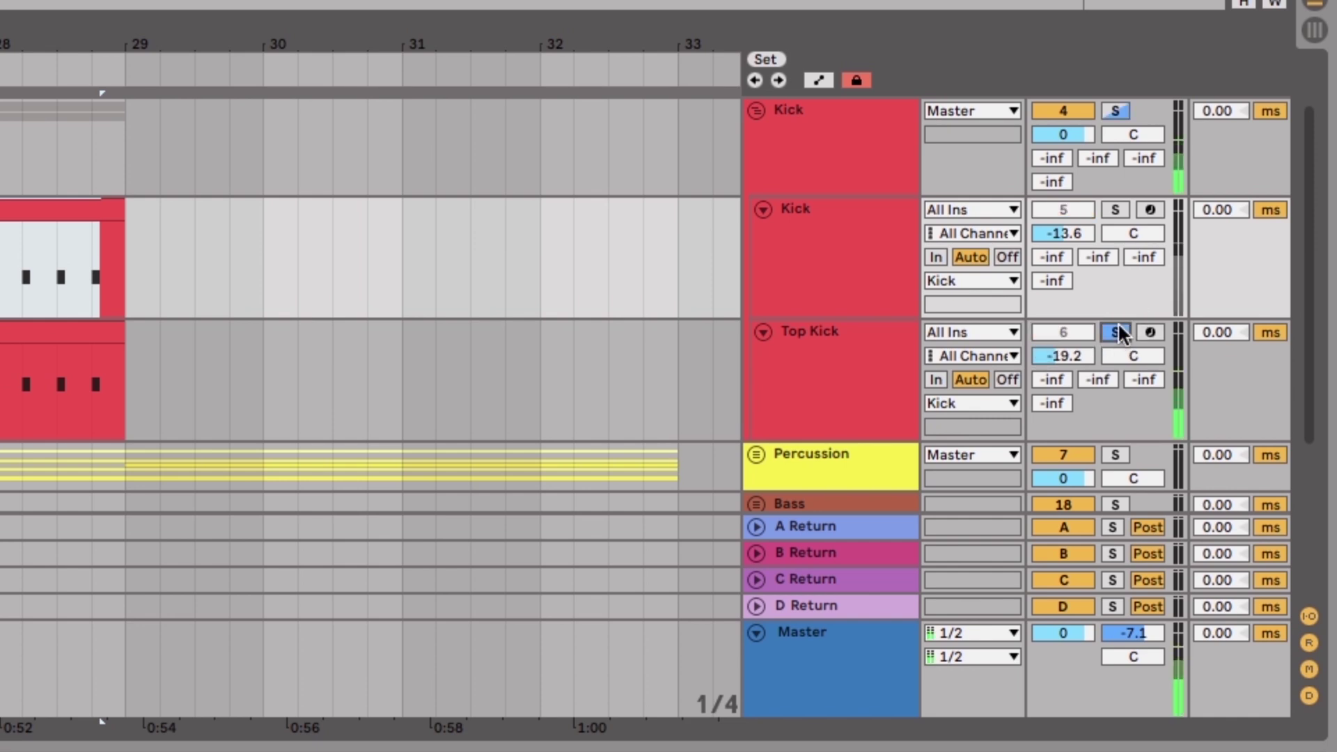
pyautogui.click(1117, 332)
# - Lower the Top Kick volume to -33.2 dB, play both kicks together and raise it to -16.1 dB
pyautogui.moveTo(1072, 353); pyautogui.dragTo(1072, 376)
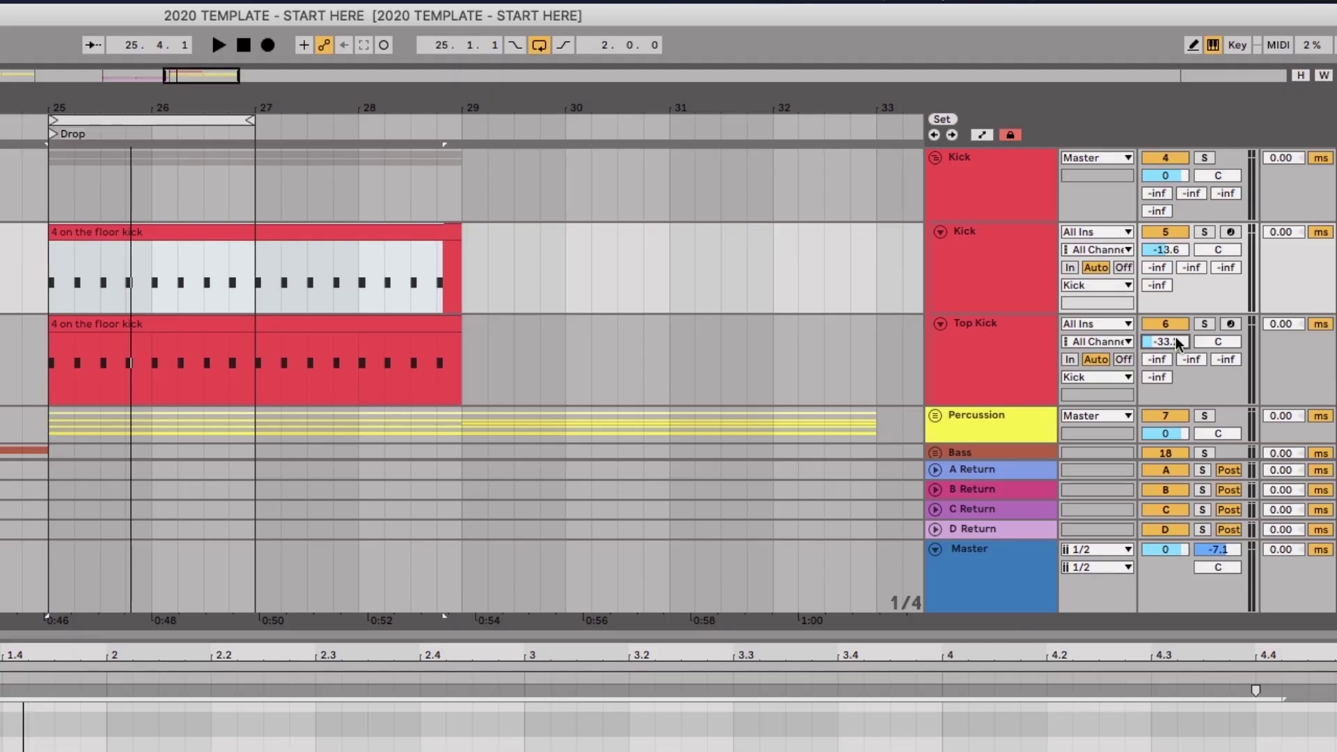
pyautogui.press('space')
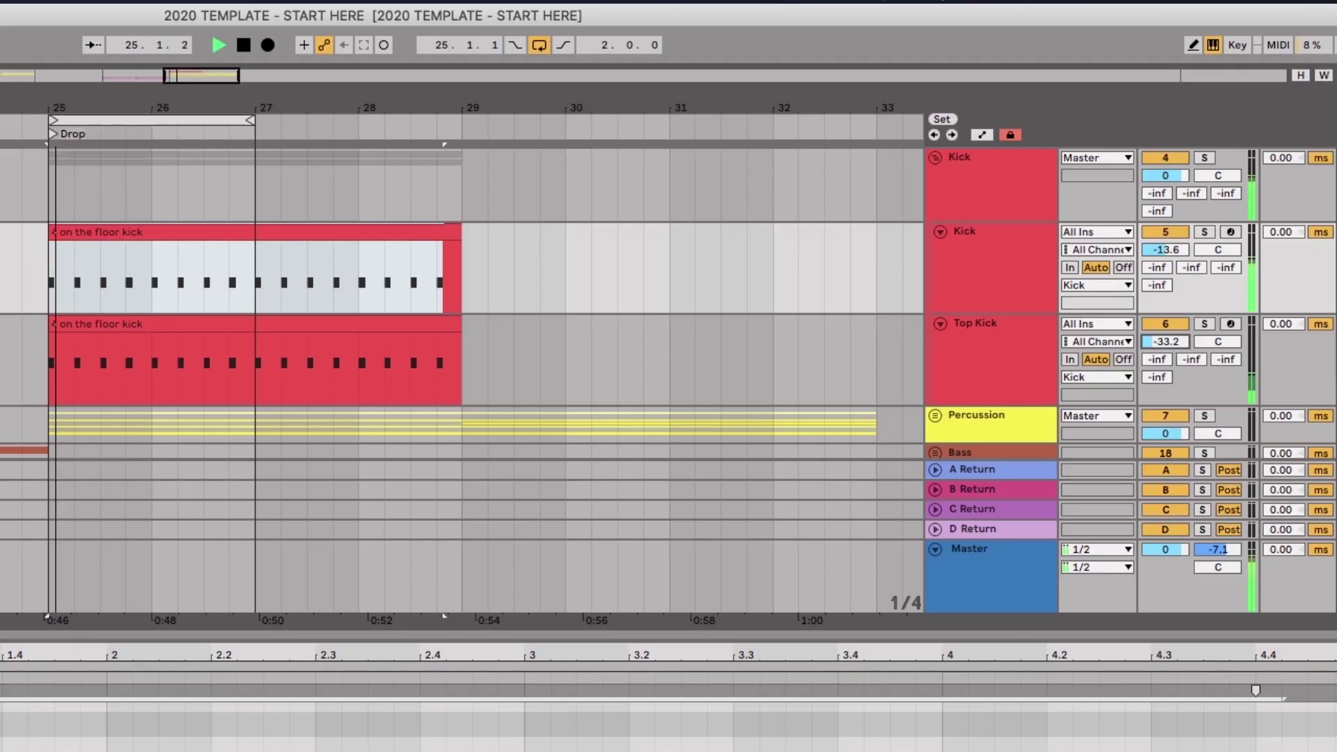
pyautogui.moveTo(1178, 343)
pyautogui.mouseDown()
pyautogui.moveTo(1178, 321)
pyautogui.moveTo(1179, 340)
pyautogui.mouseUp()
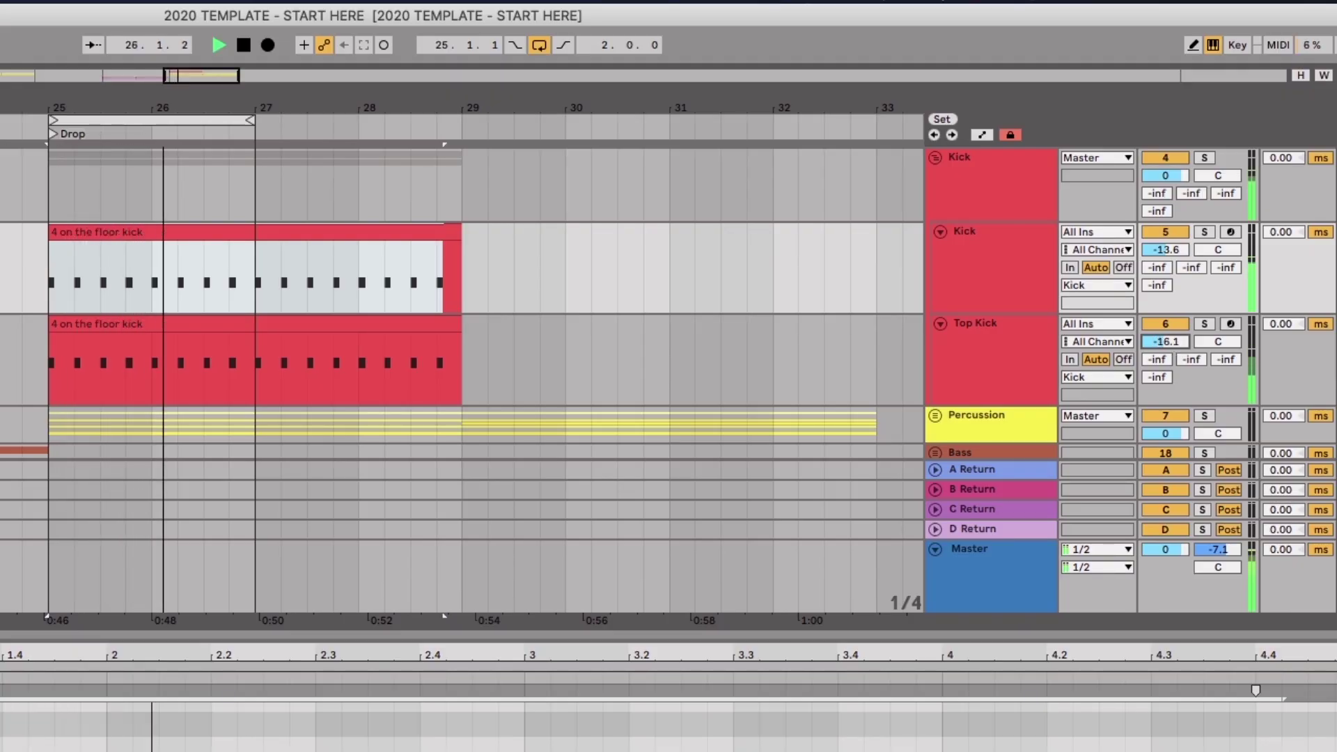
pyautogui.press('space')
# - Unfold the Percussion group, open the "4 floor clap" clip, select all its notes and move them down one clap sample
pyautogui.scroll(-5, 940, 305)
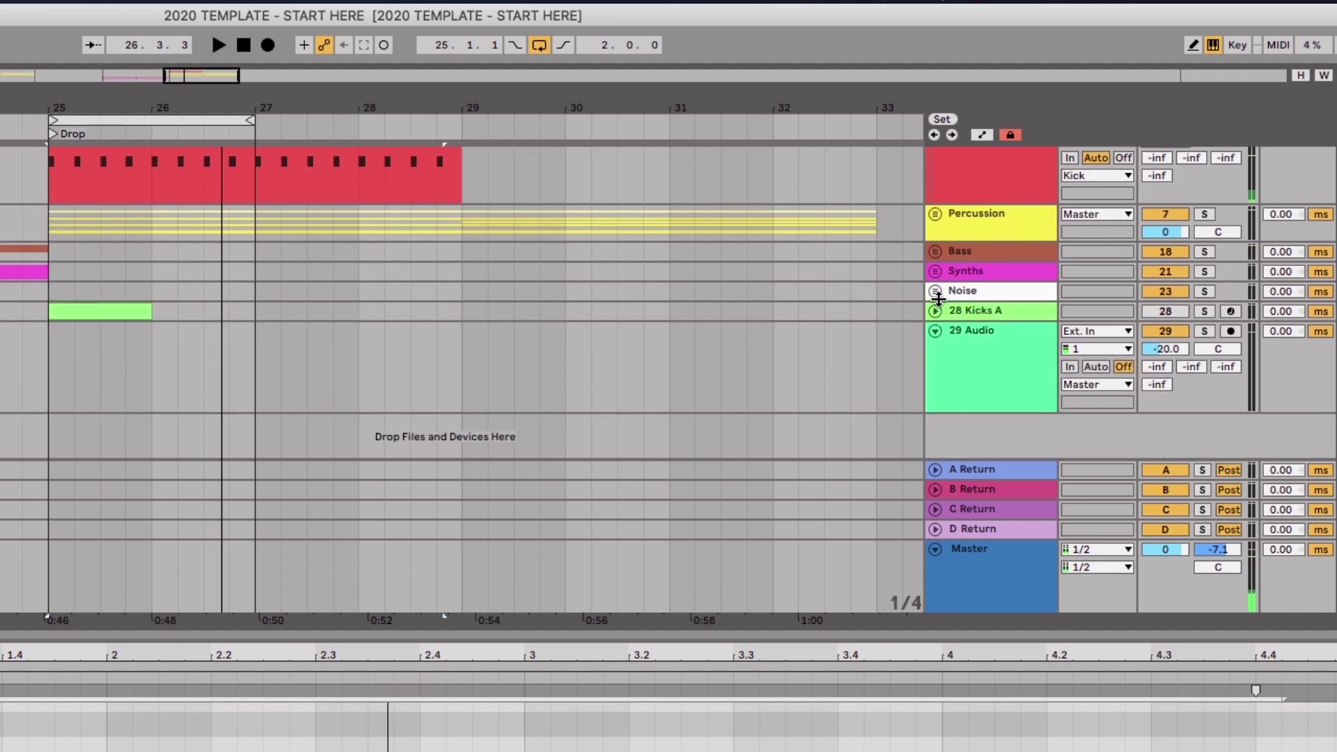
pyautogui.click(935, 214)
pyautogui.scroll(-2, 681, 331)
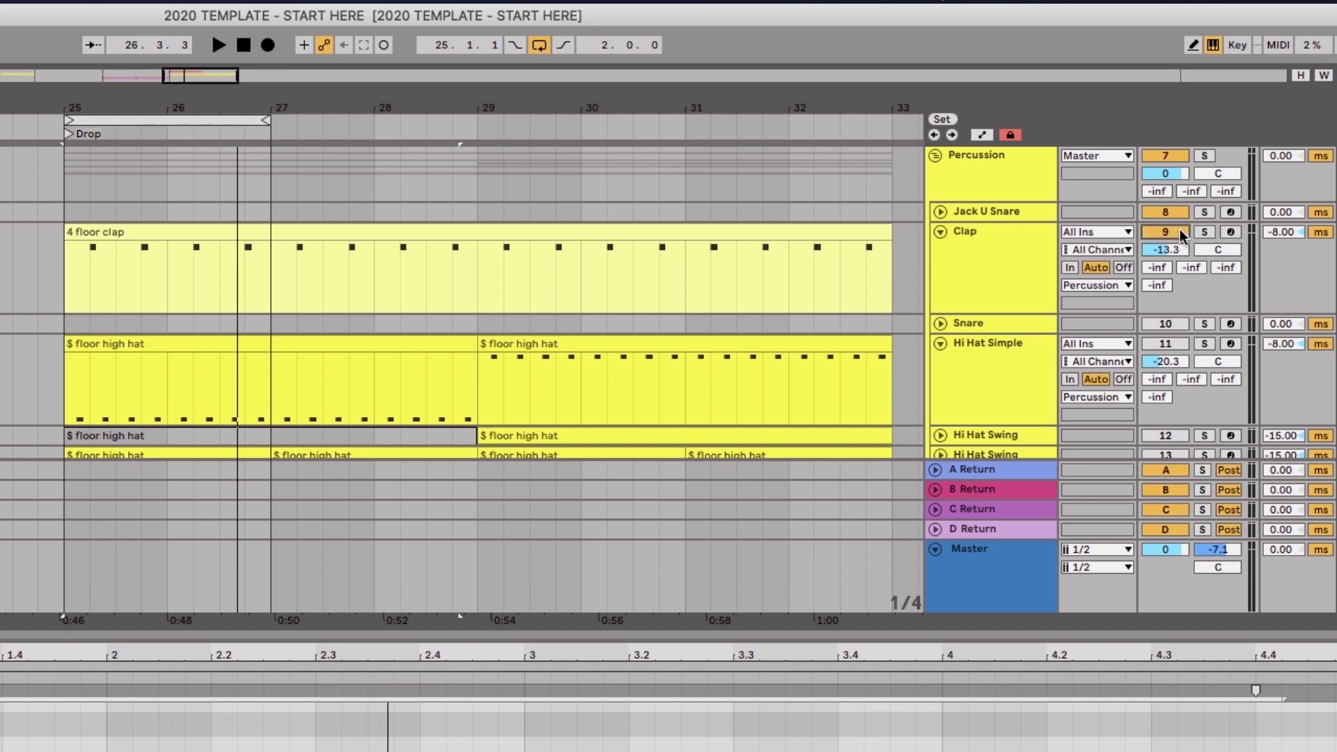
pyautogui.click(224, 234)
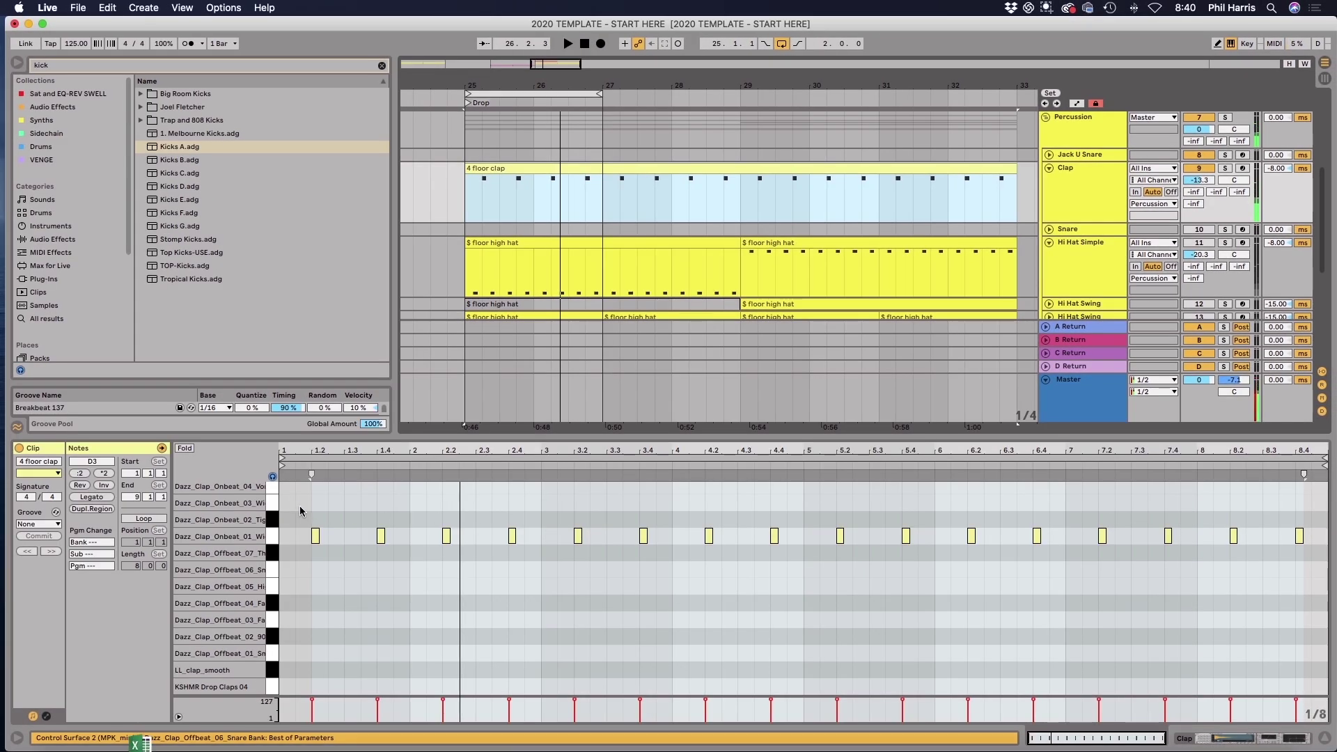
pyautogui.moveTo(295, 506); pyautogui.dragTo(1307, 588)
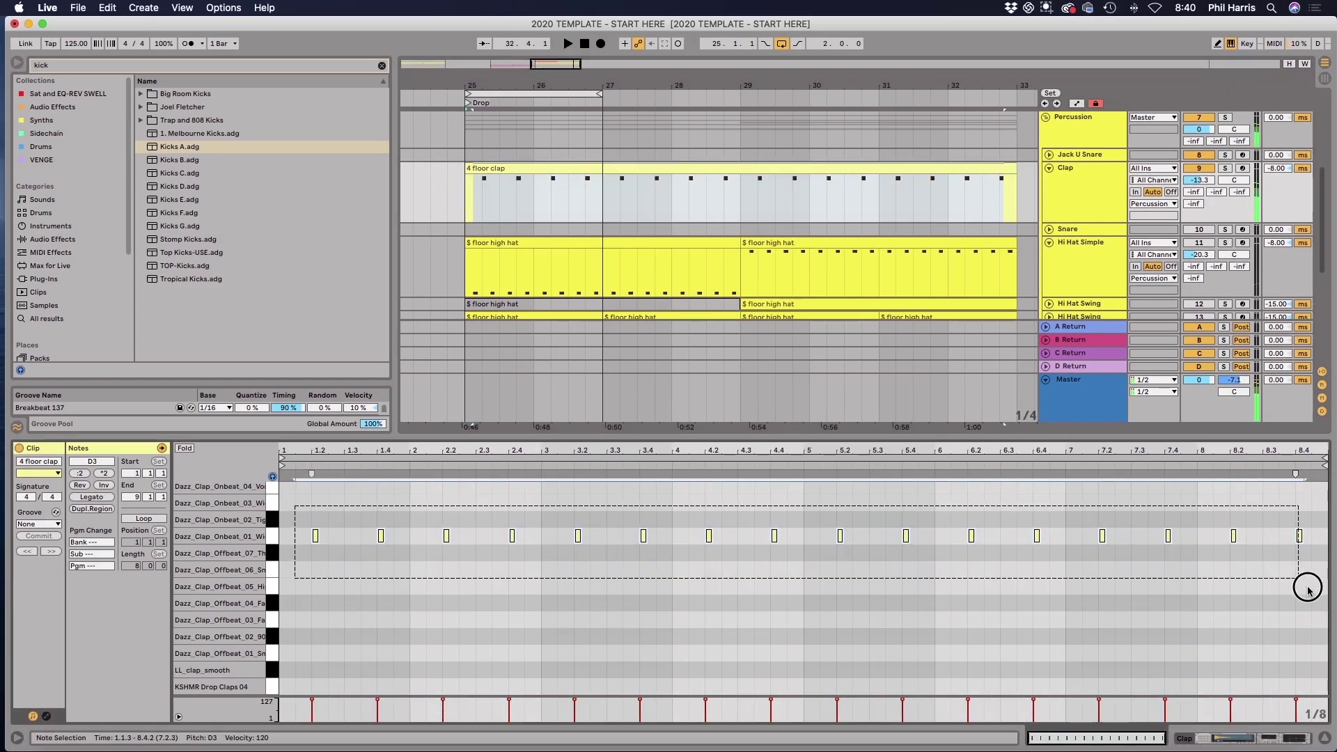
pyautogui.press('Down')
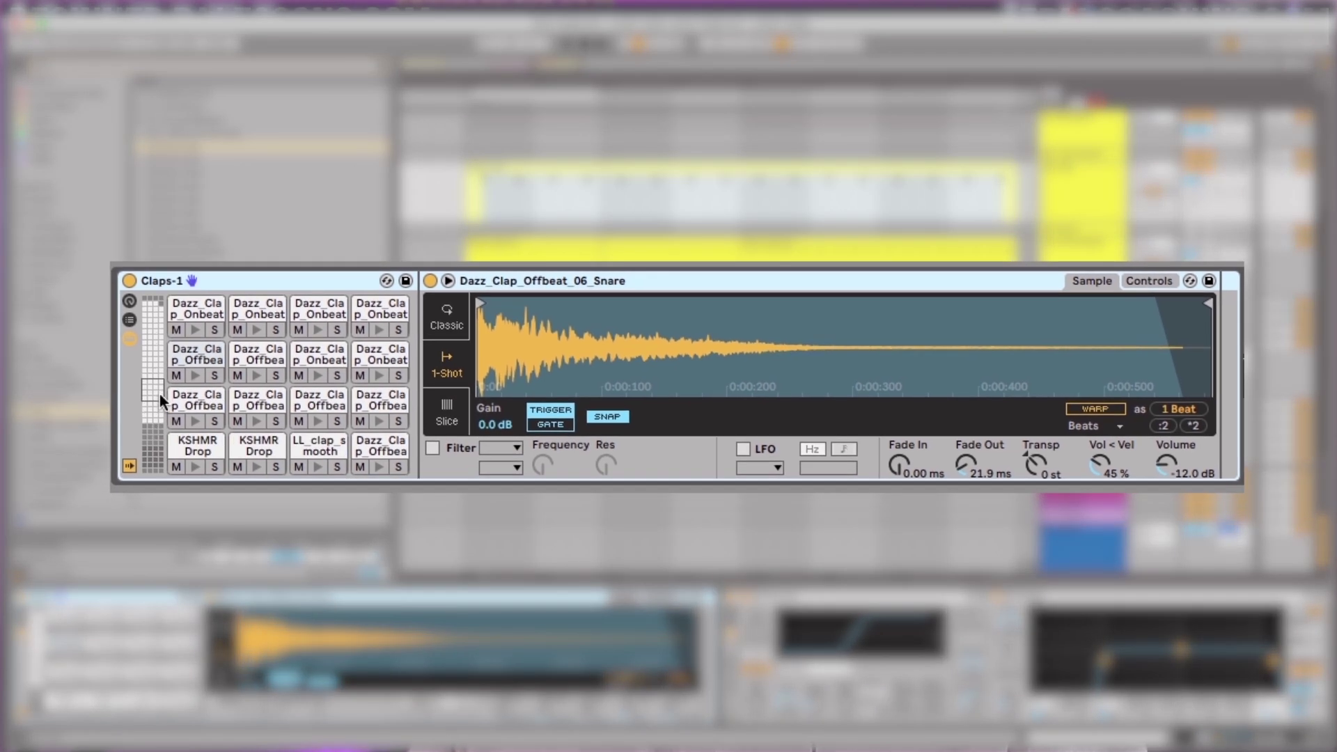
# - Select the Dazz_Clap_Offbeat_06_Snare pad in the Claps-1 rack, shorten its sample to about 200 ms and adjust its Fade Out
pyautogui.click(194, 356)
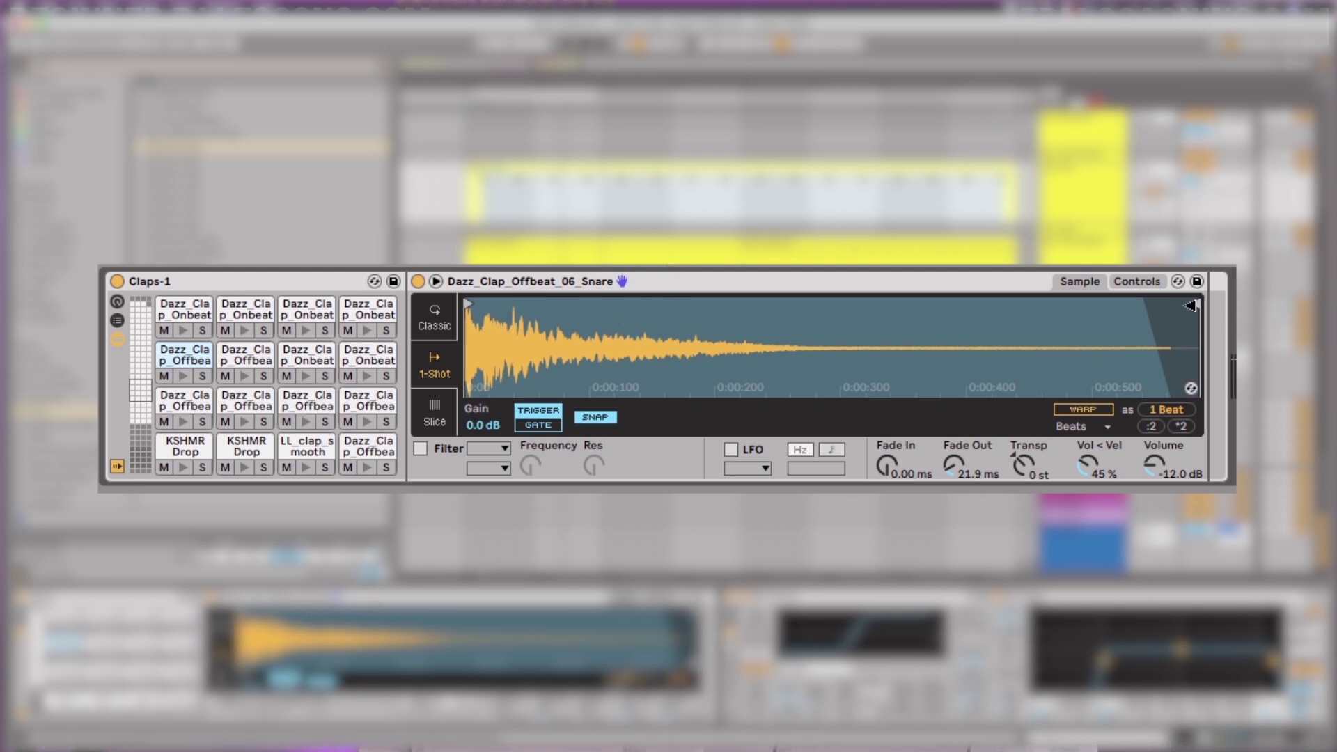
pyautogui.moveTo(1190, 305)
pyautogui.mouseDown()
pyautogui.moveTo(652, 305)
pyautogui.moveTo(729, 305)
pyautogui.mouseUp()
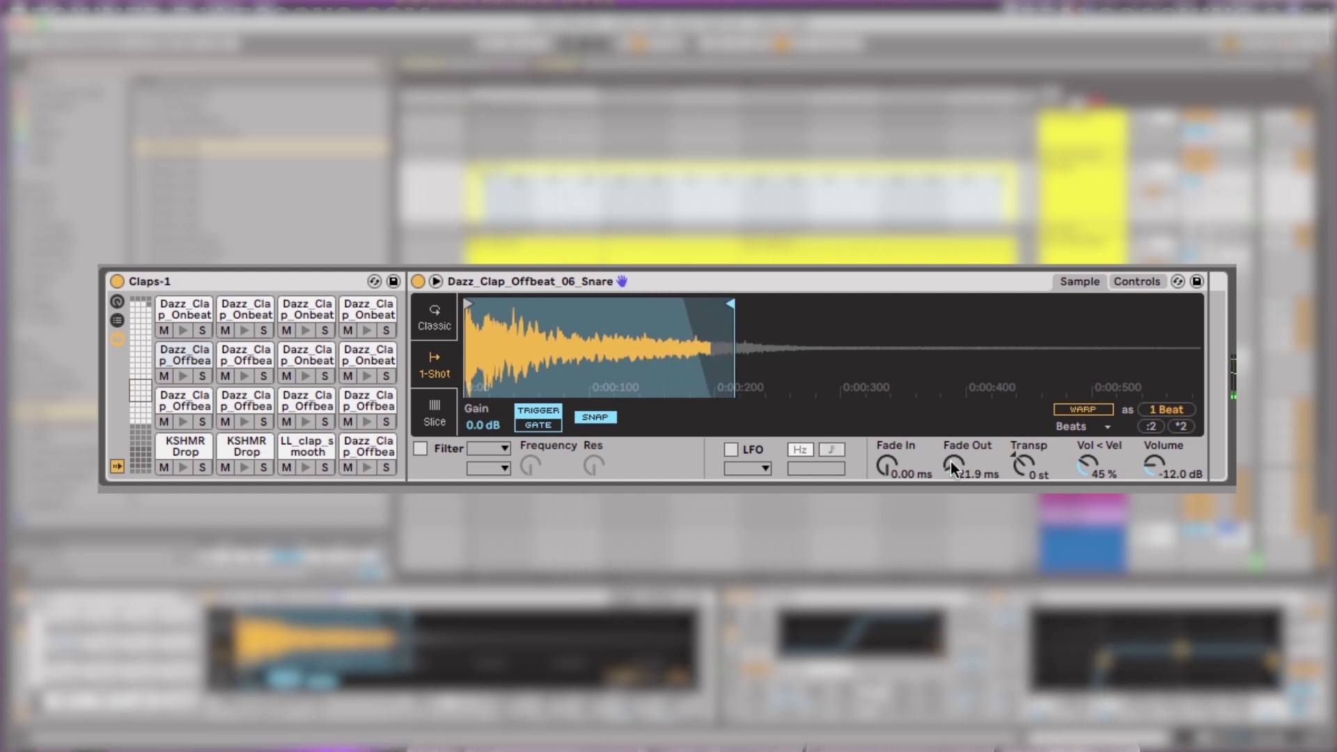
pyautogui.moveTo(954, 465); pyautogui.dragTo(953, 501)
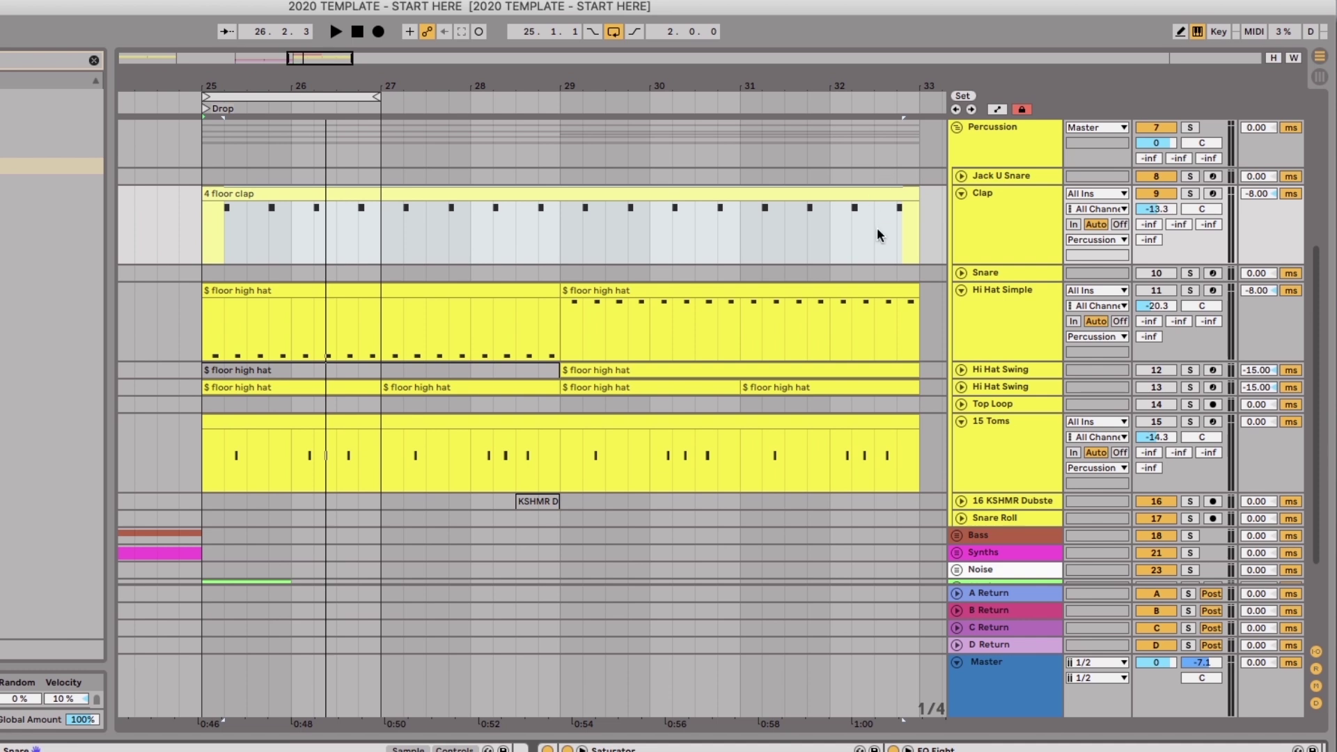
# - Activate the Hi Hat Simple track, select its first high hat clip and play it with the claps
pyautogui.click(1159, 291)
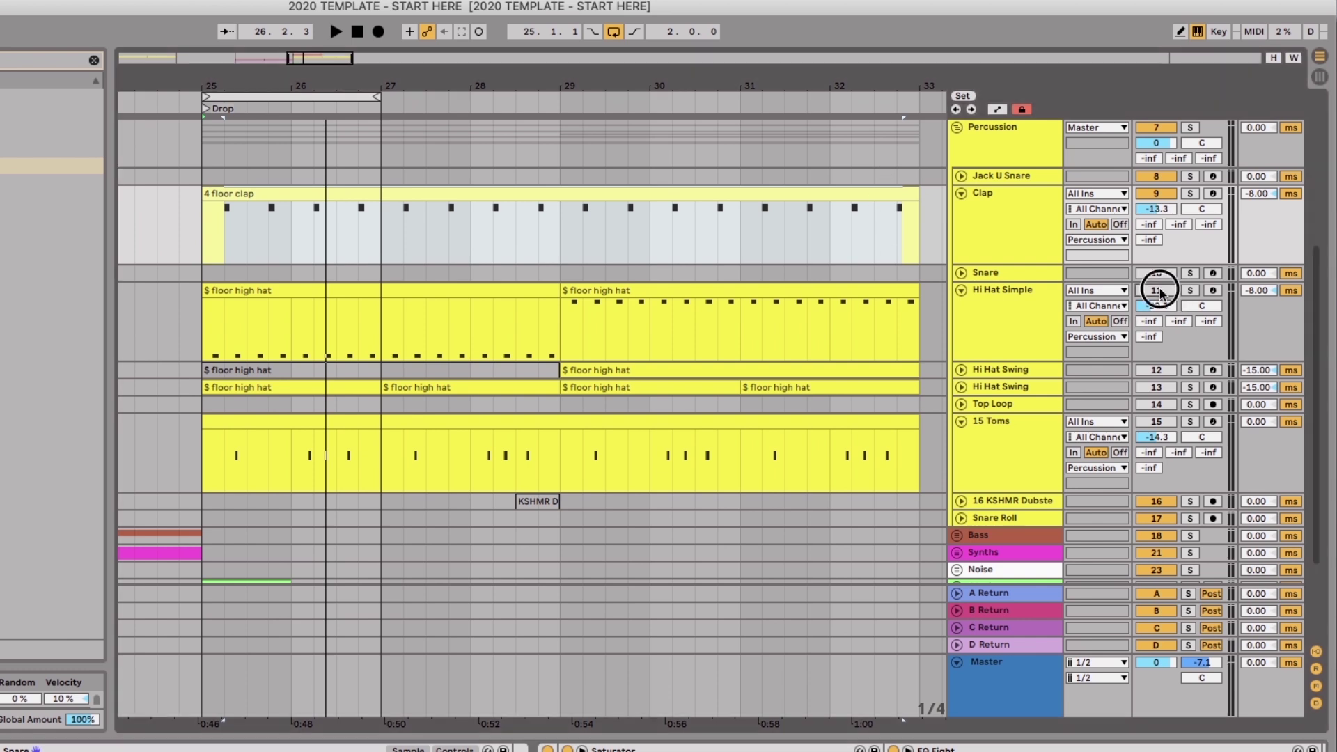
pyautogui.click(296, 291)
pyautogui.press('space')
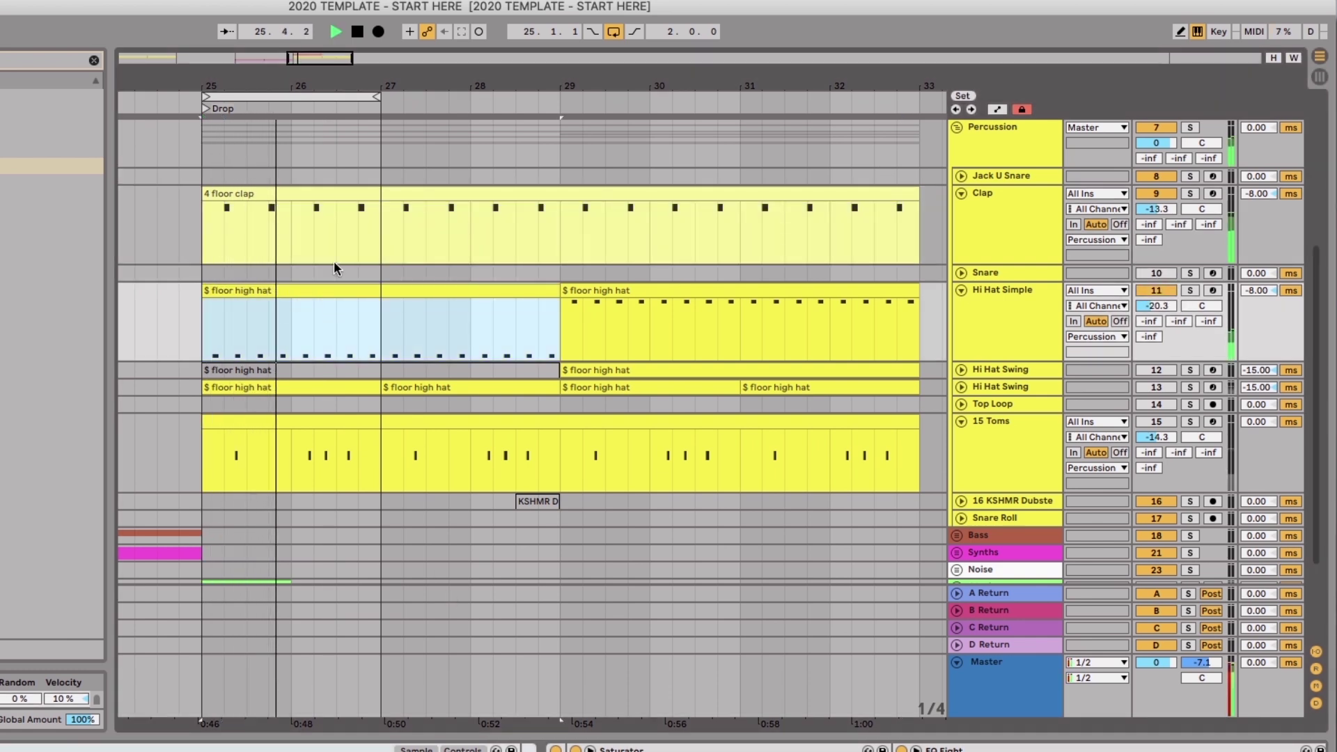
# - Open the first Hi Hat Simple clip and move all its notes down to KSHMR Hi Hats Closed 09, auditioning the samples in between
pyautogui.doubleClick(332, 290)
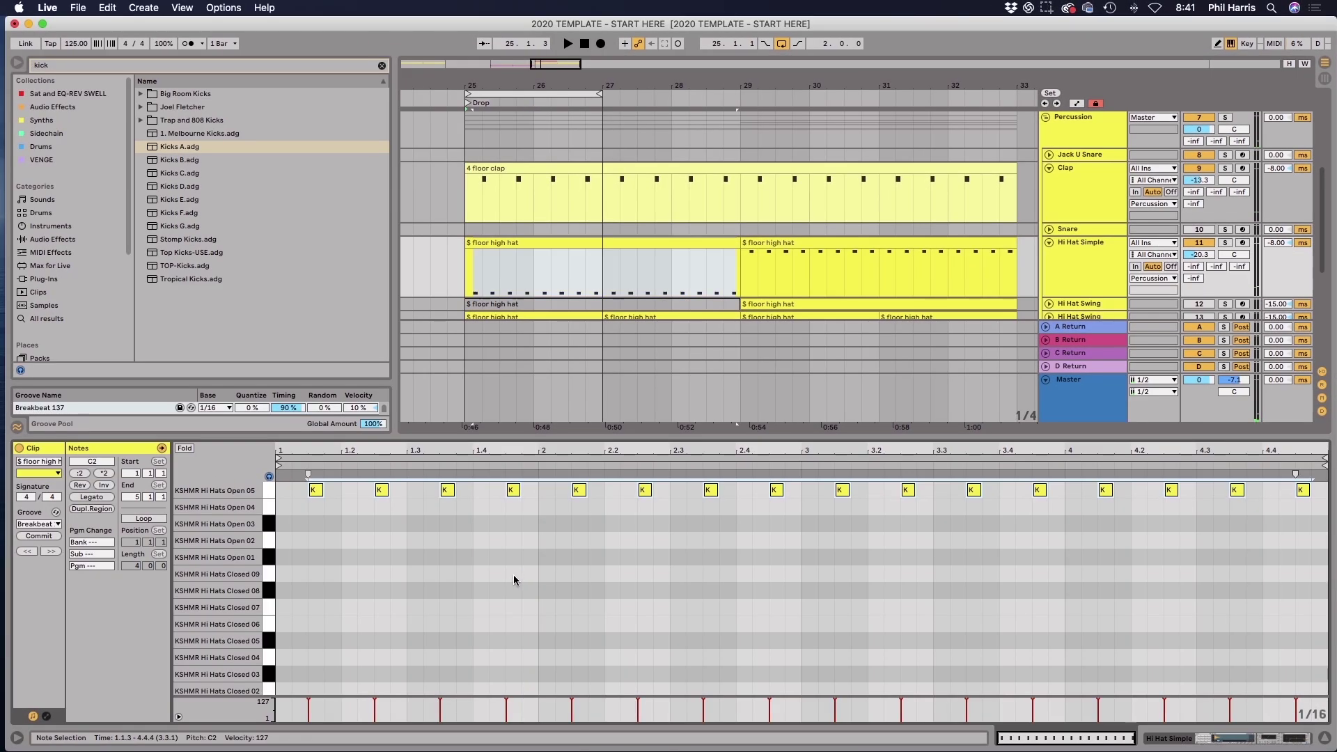
pyautogui.press('Down')
pyautogui.press('Down')
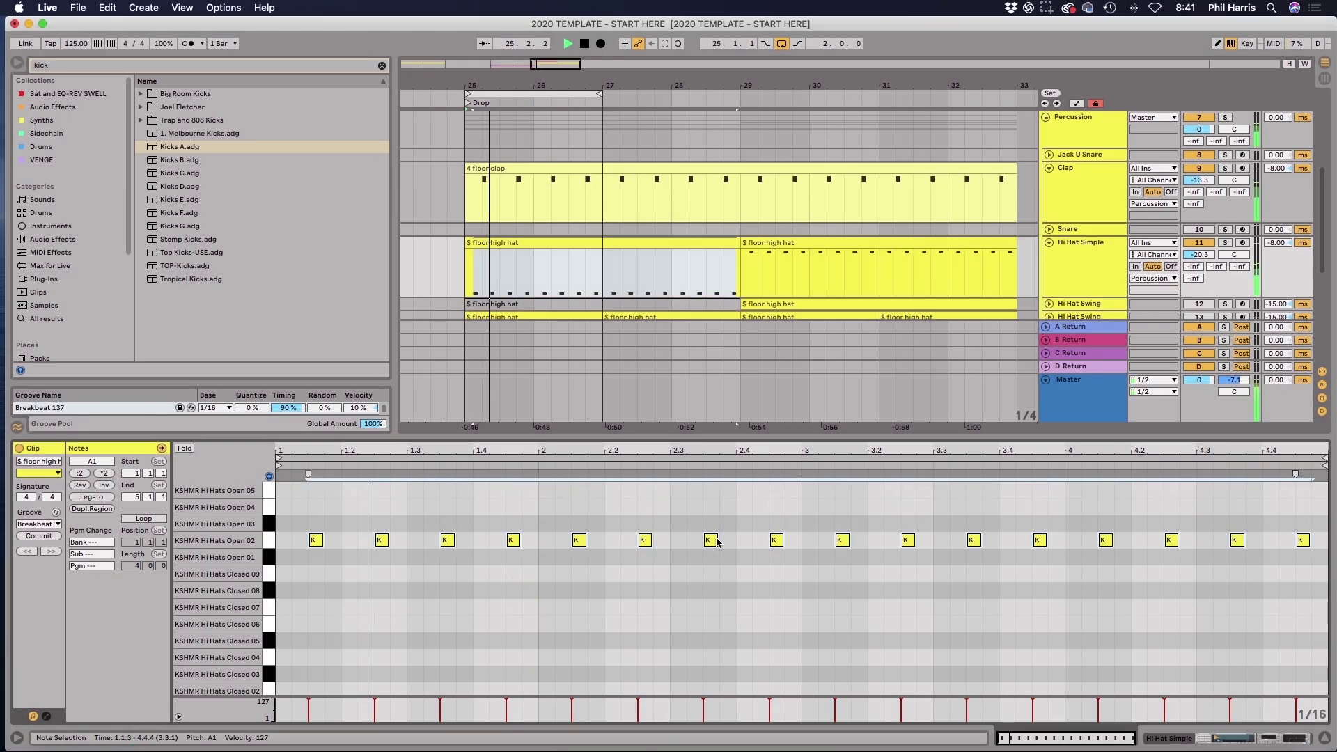
pyautogui.moveTo(315, 507); pyautogui.dragTo(1335, 617)
pyautogui.press('Down')
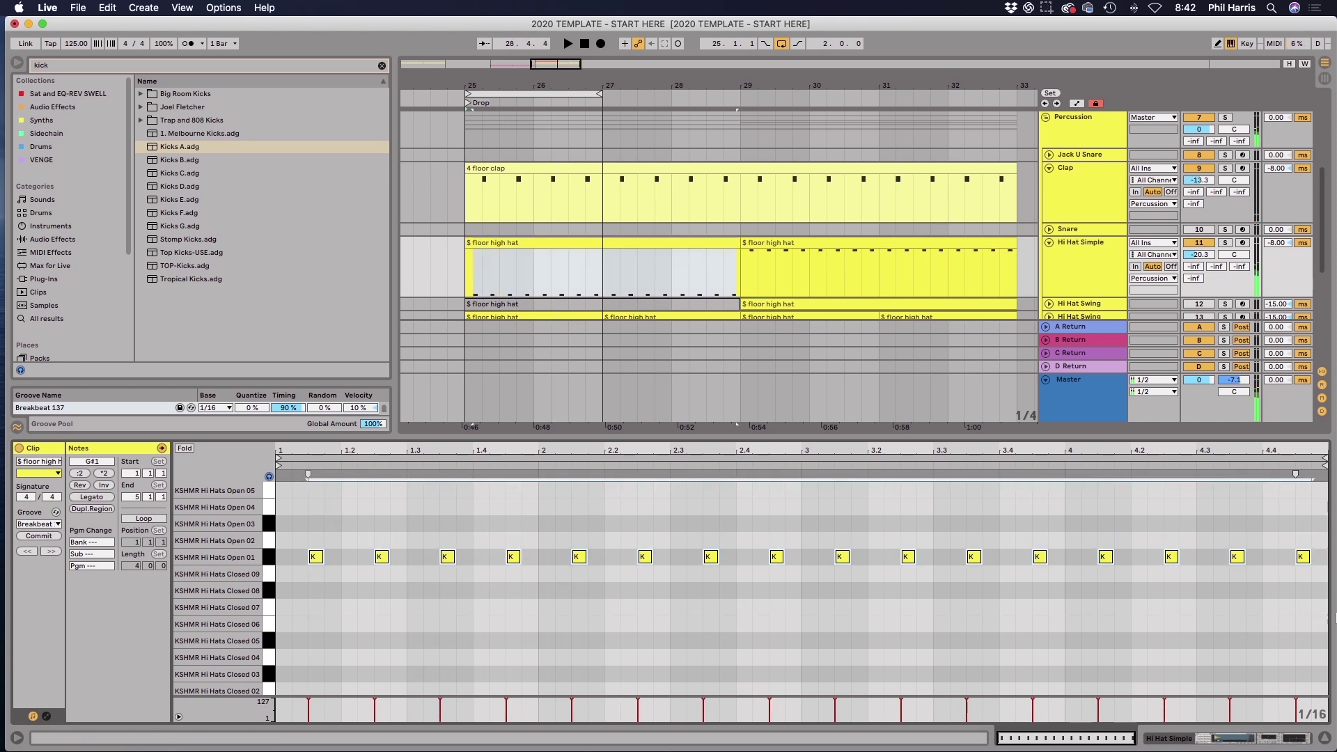
pyautogui.press('Down')
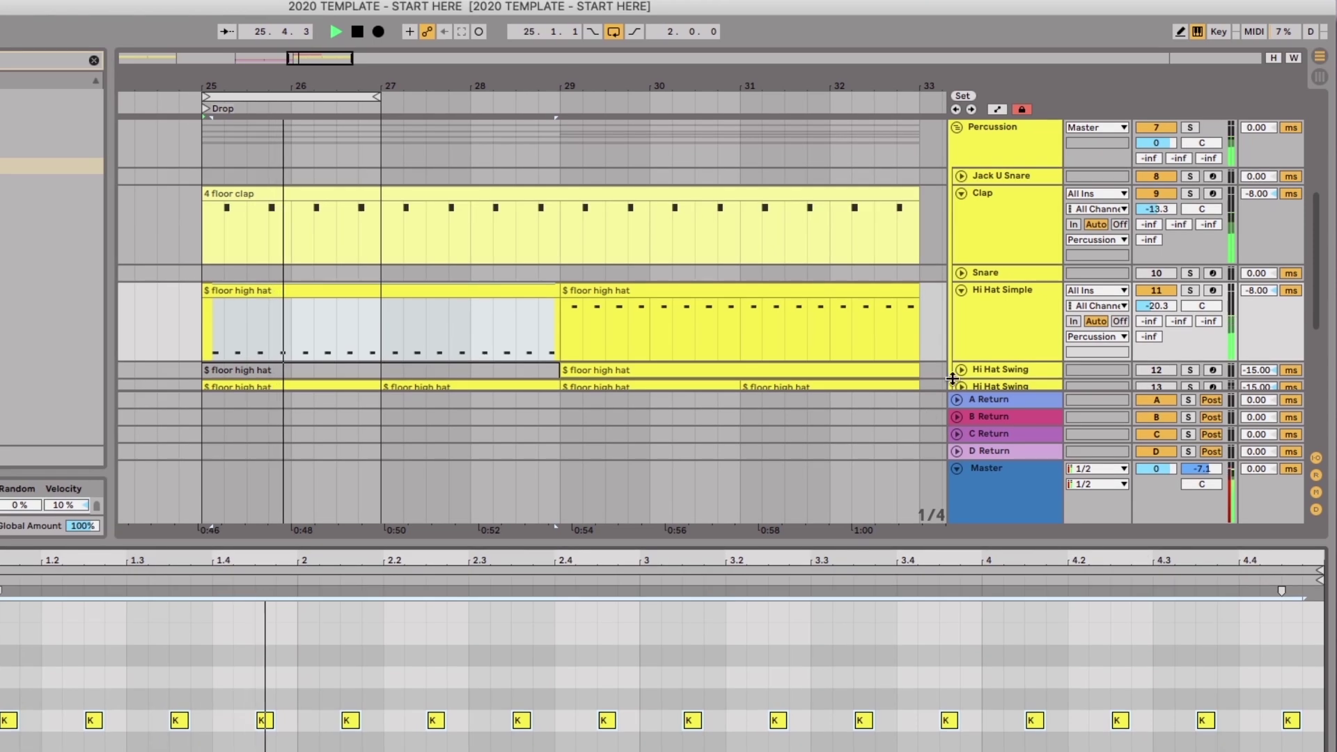
# - Activate the 15 Toms track, play it with the other percussion and extend the loop's end beyond bar 27
pyautogui.scroll(-5, 1069, 290)
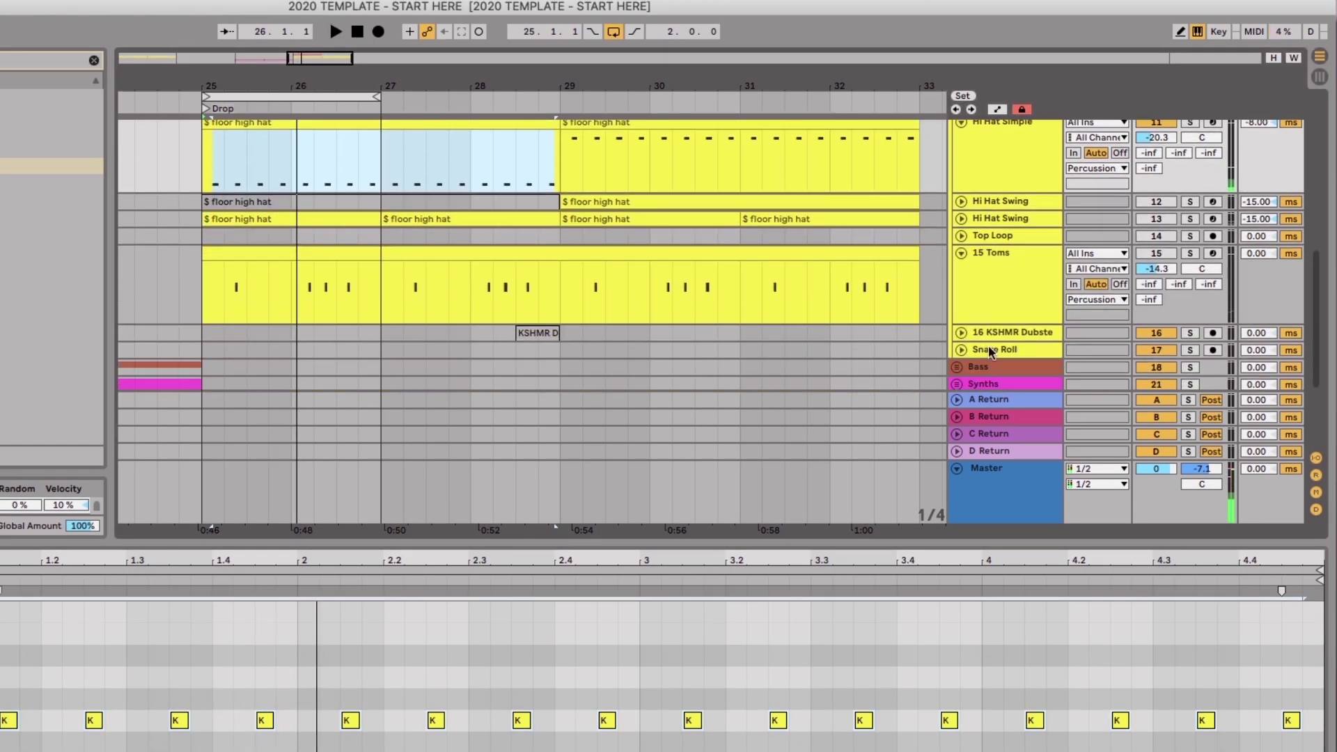
pyautogui.press('space')
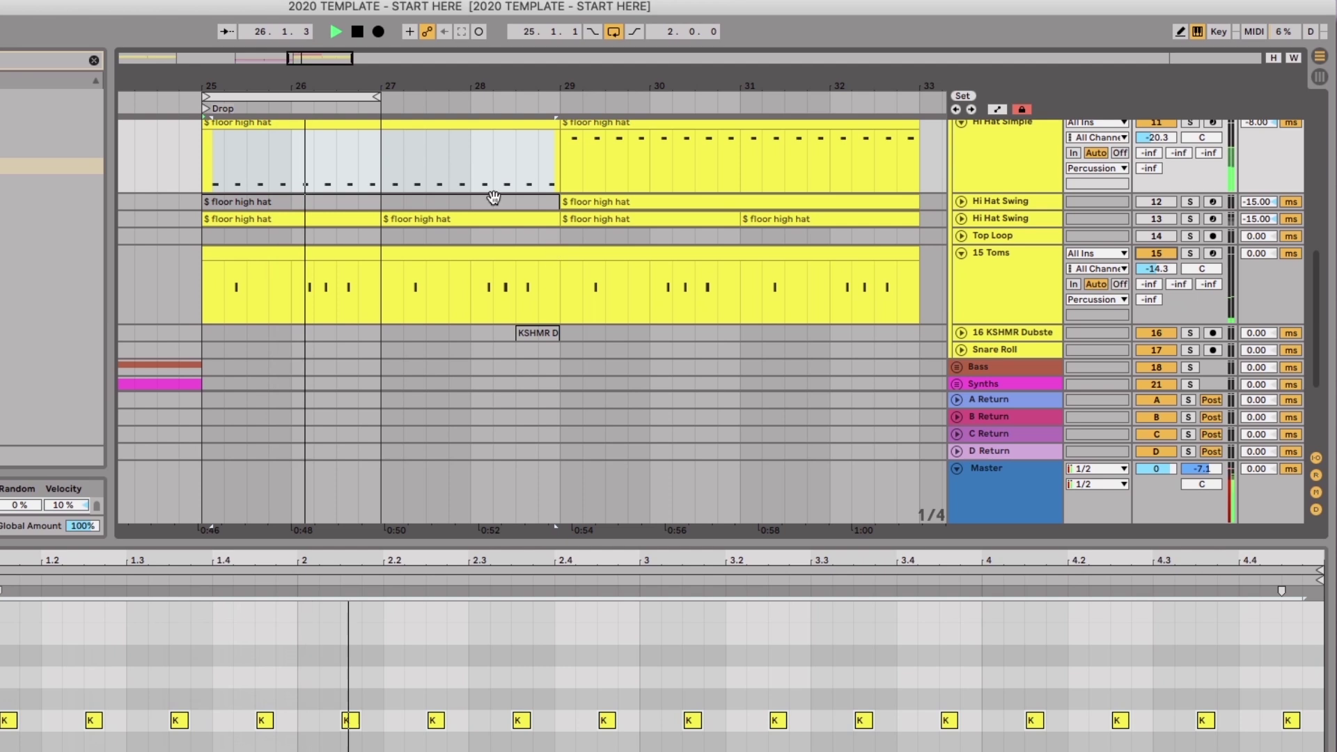
pyautogui.moveTo(376, 96); pyautogui.dragTo(610, 96)
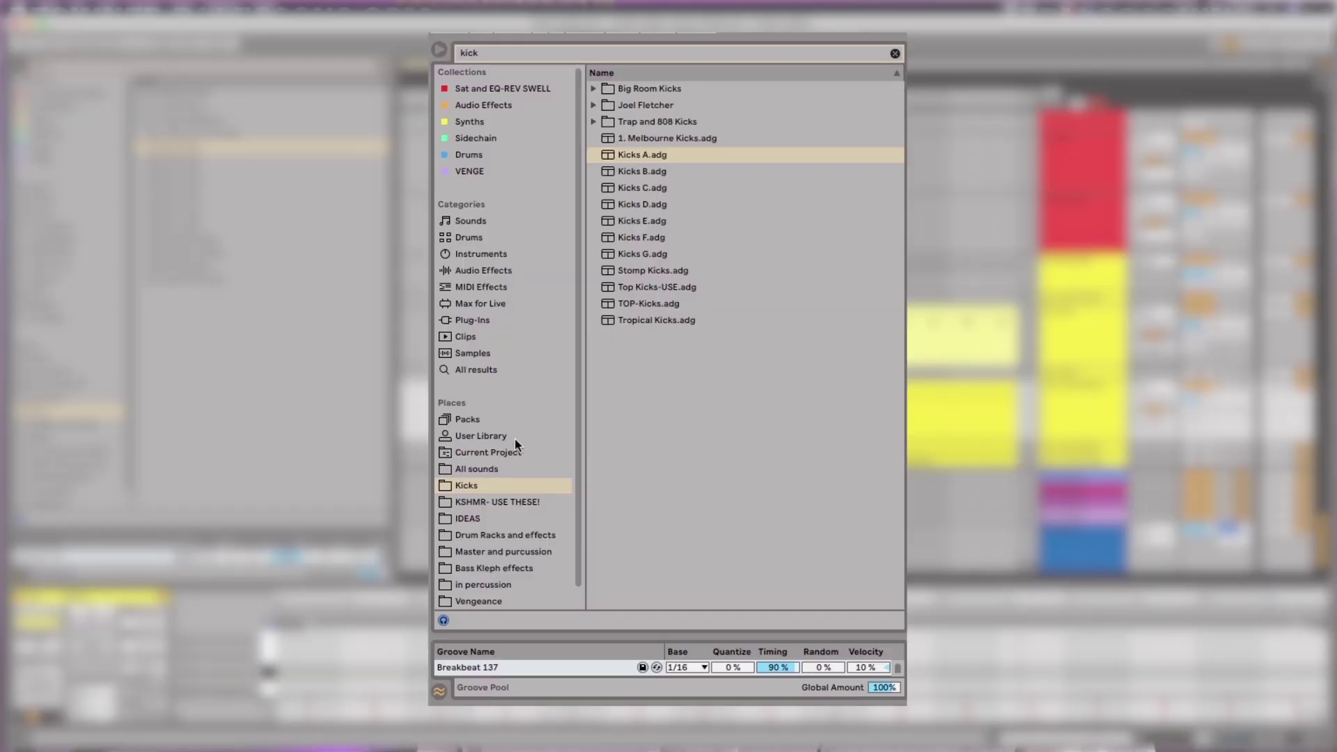
# - Browse the All sounds and Drum Racks and effects folders, clearing the kick search to view all saved racks
pyautogui.click(496, 471)
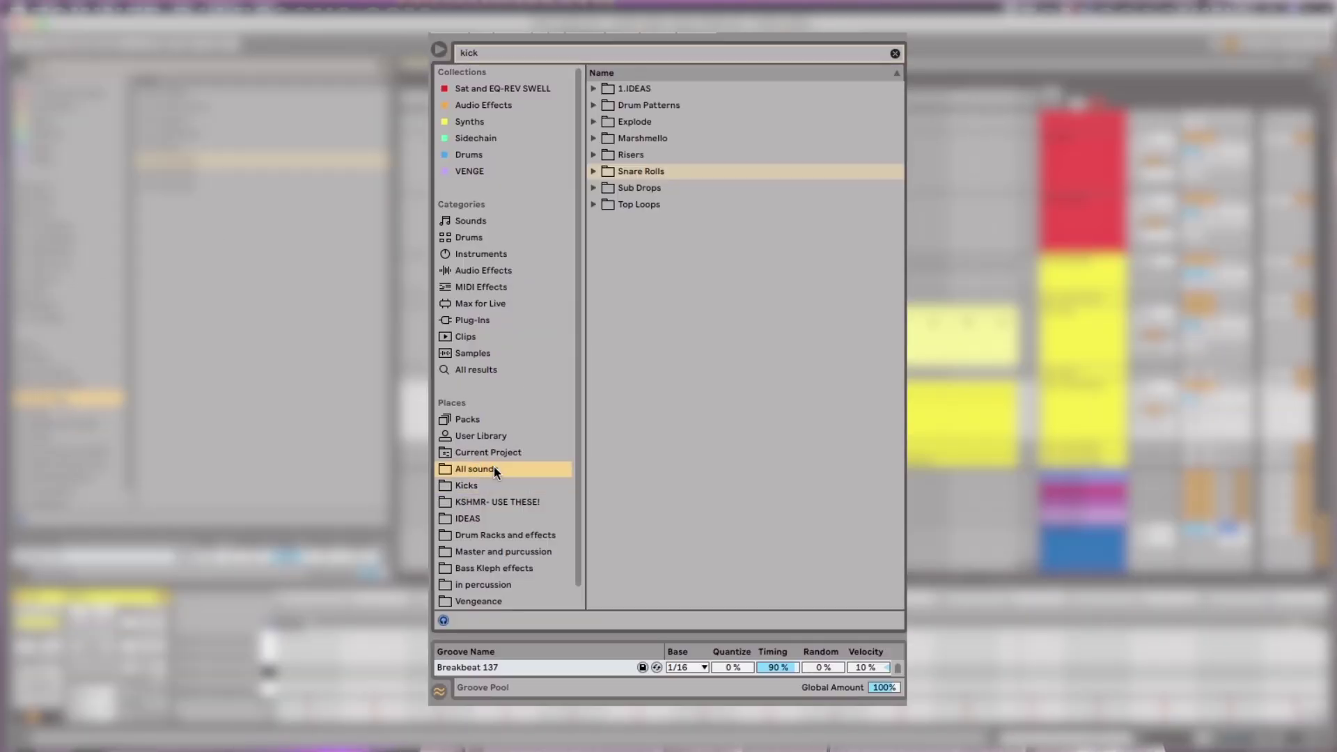
pyautogui.click(493, 536)
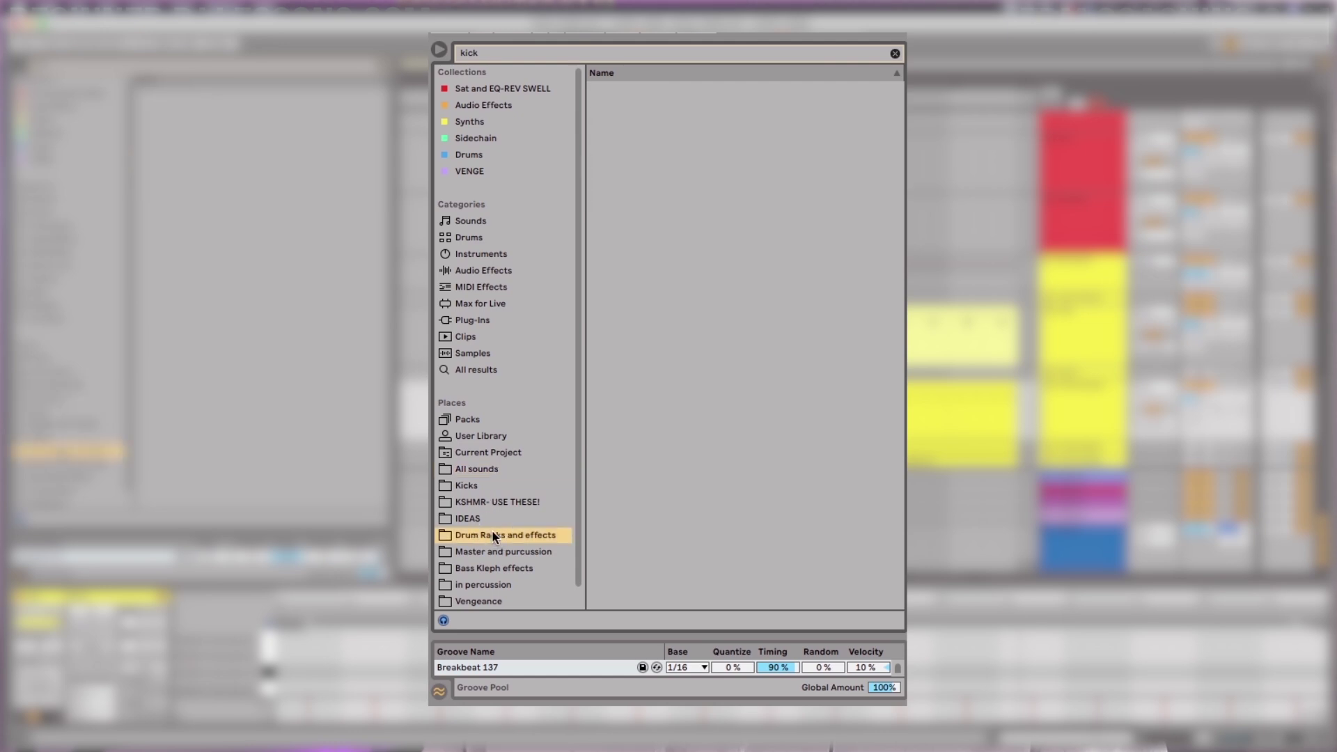
pyautogui.click(894, 53)
pyautogui.scroll(-3, 762, 183)
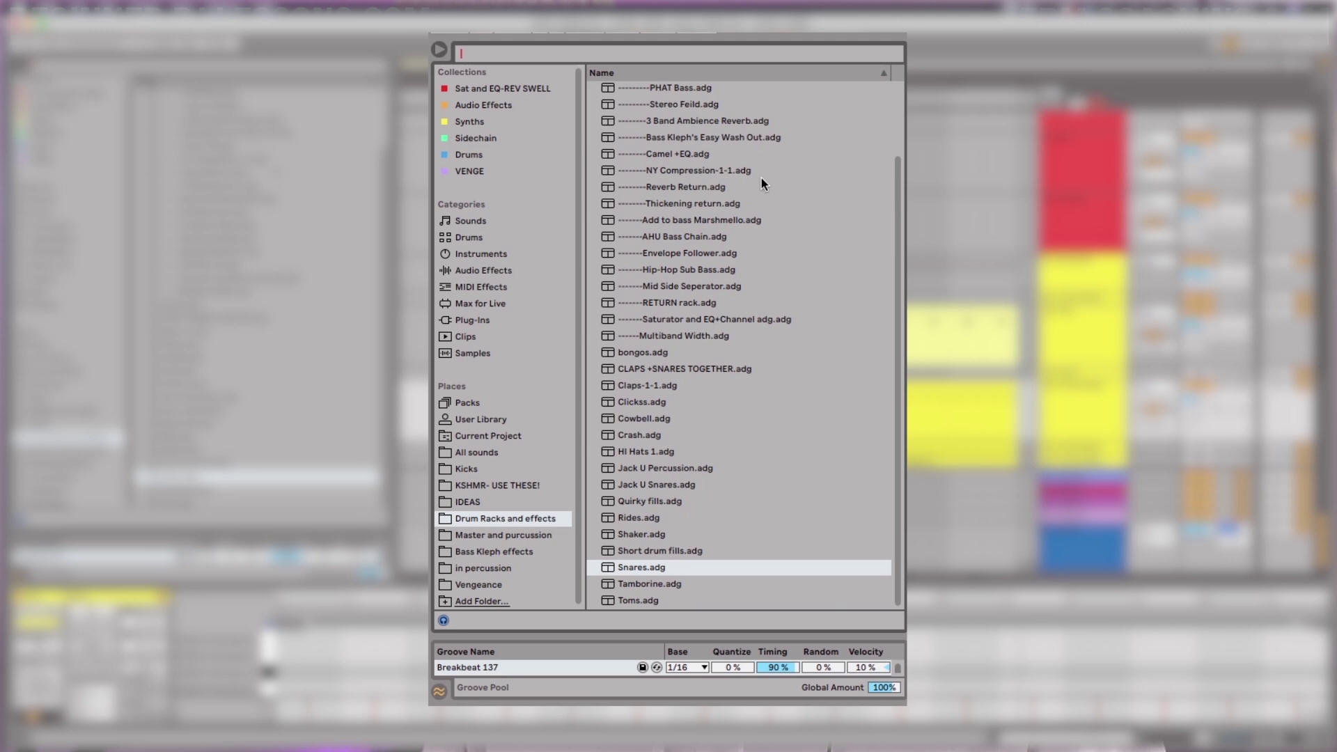